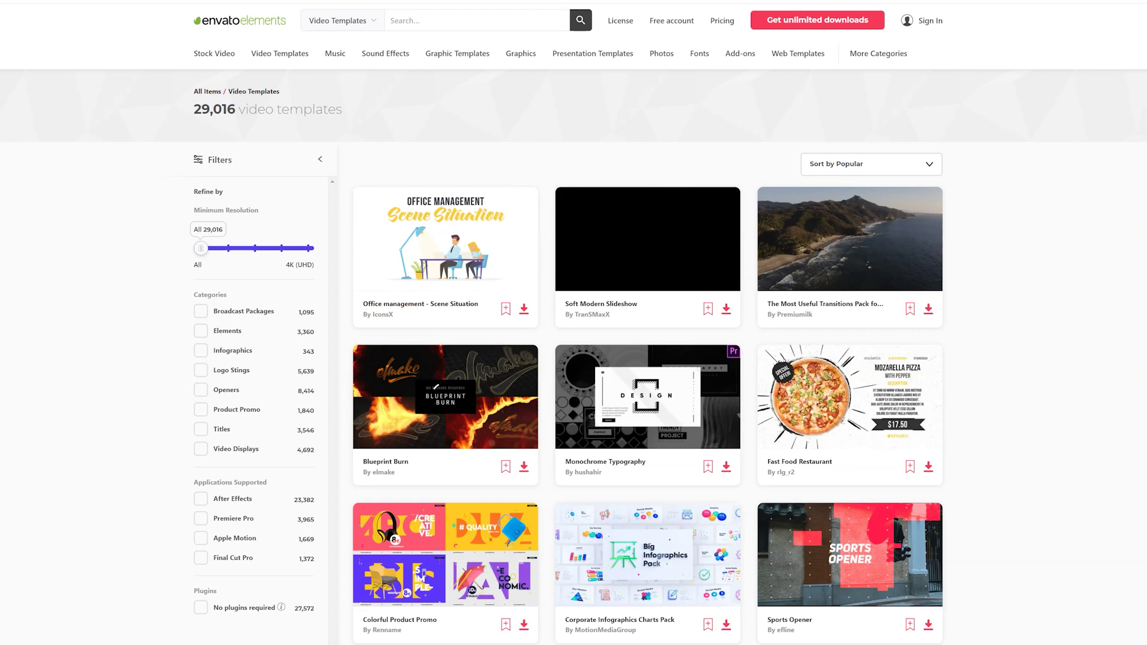
# Filter the Envato Elements templates to Infographics and scroll down the Web Templates listing
pyautogui.click(201, 351)
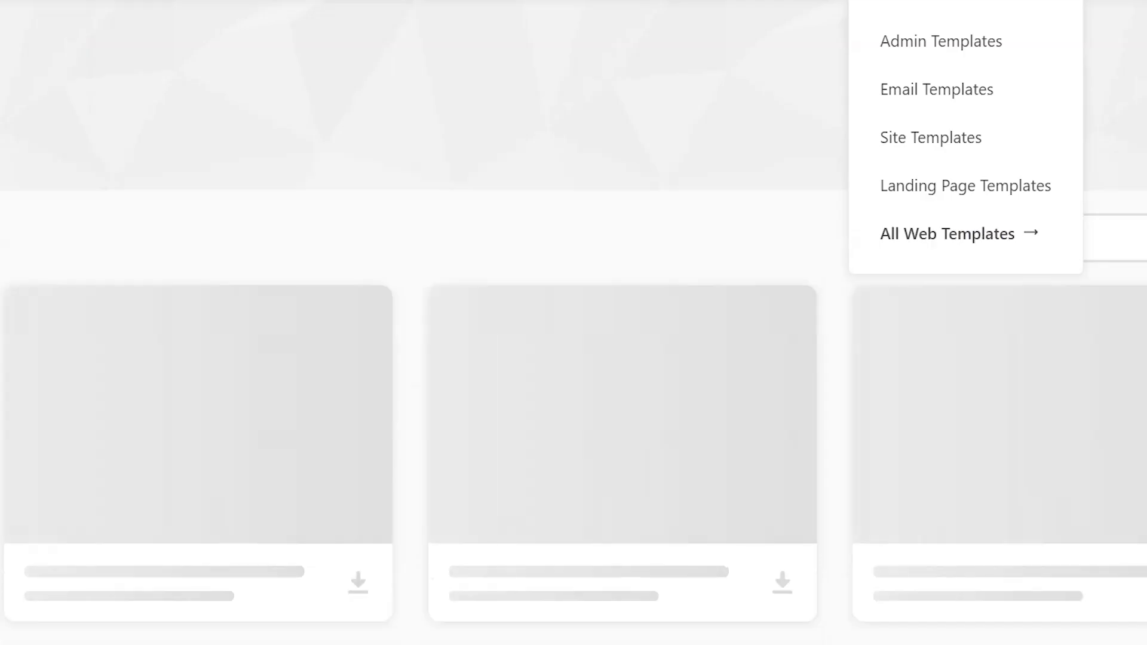
pyautogui.scroll(-5, 573, 323)
pyautogui.scroll(-10, 574, 322)
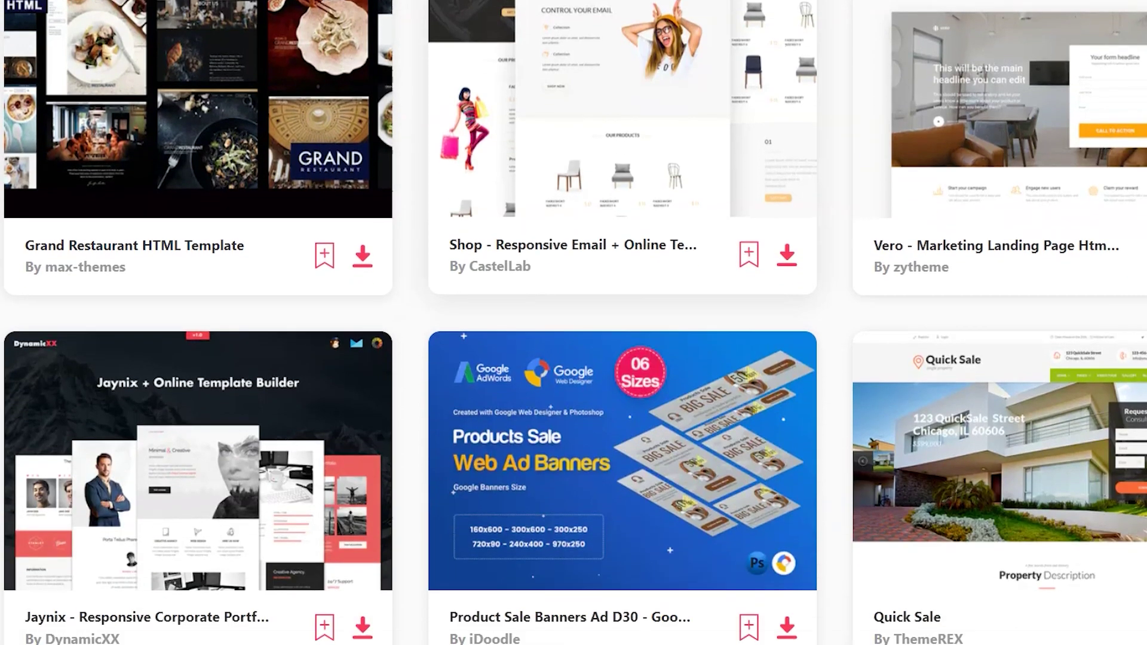
pyautogui.scroll(-8, 574, 323)
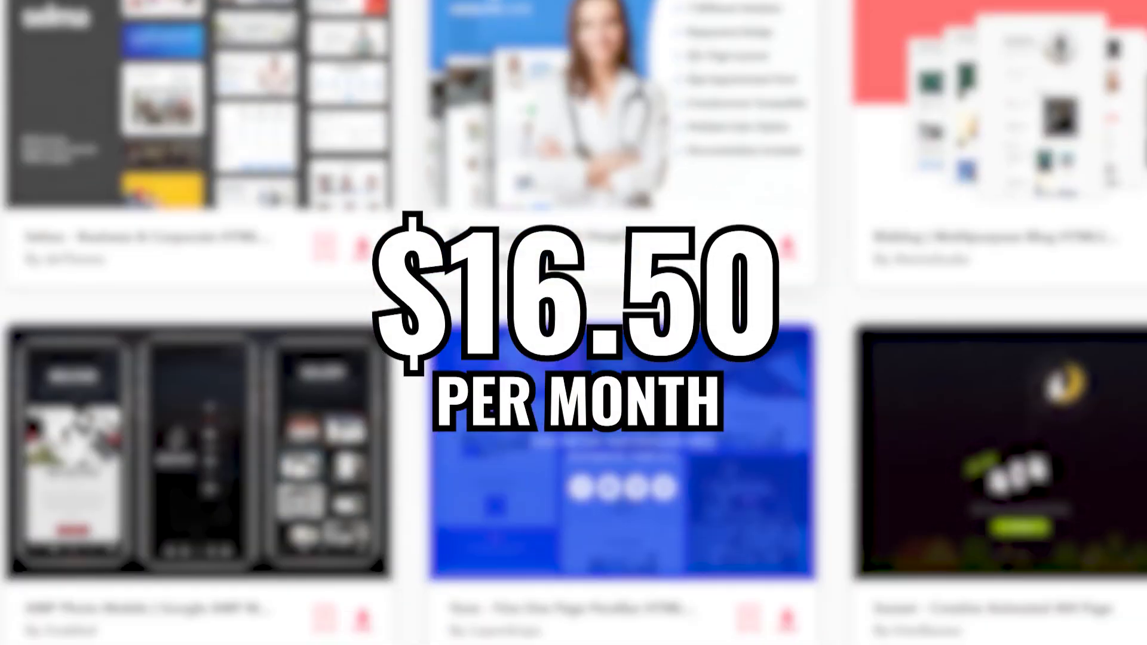
pyautogui.scroll(-2, 573, 322)
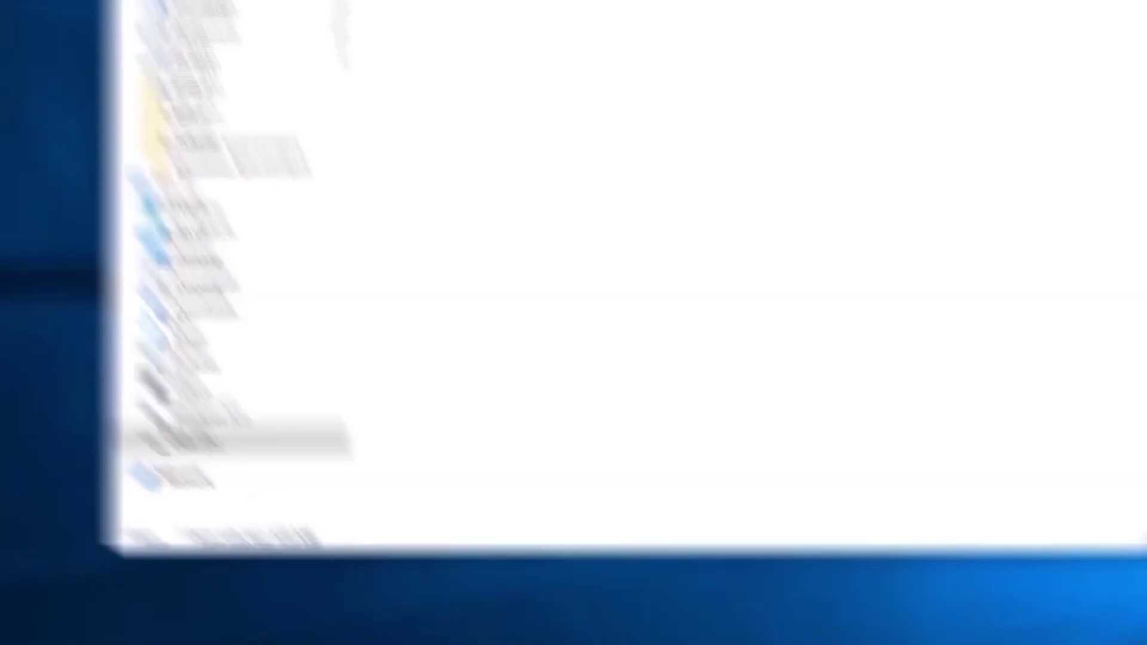
# Extract the Transition Premiere Pro zip with 7-Zip into its own folder
pyautogui.rightClick(461, 37)
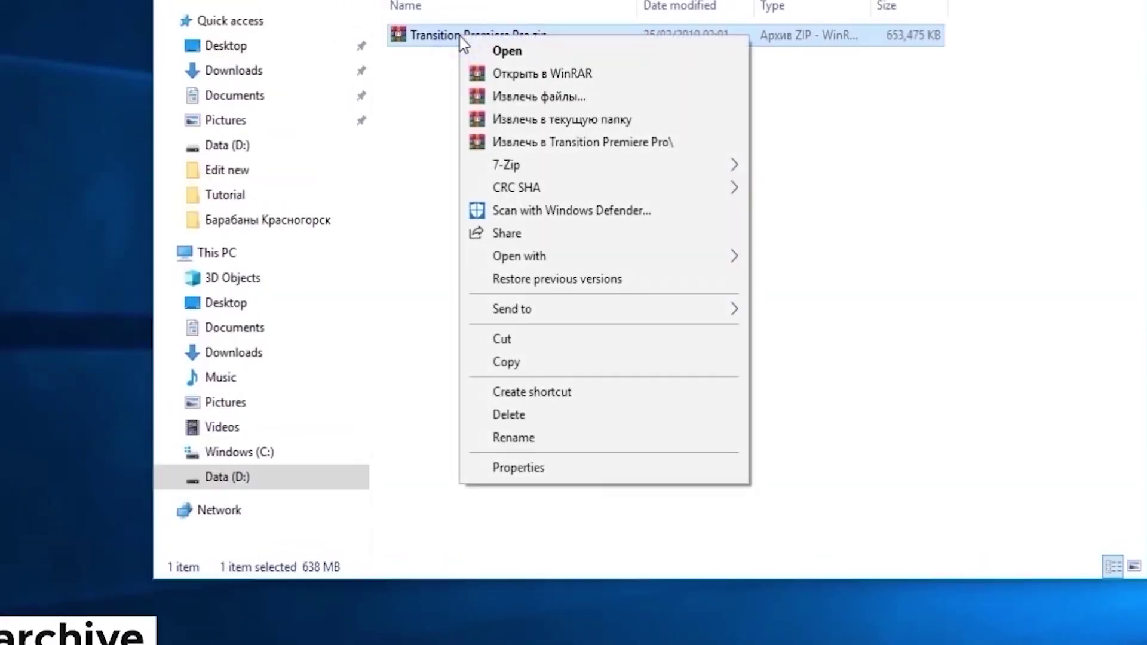
pyautogui.moveTo(503, 172)
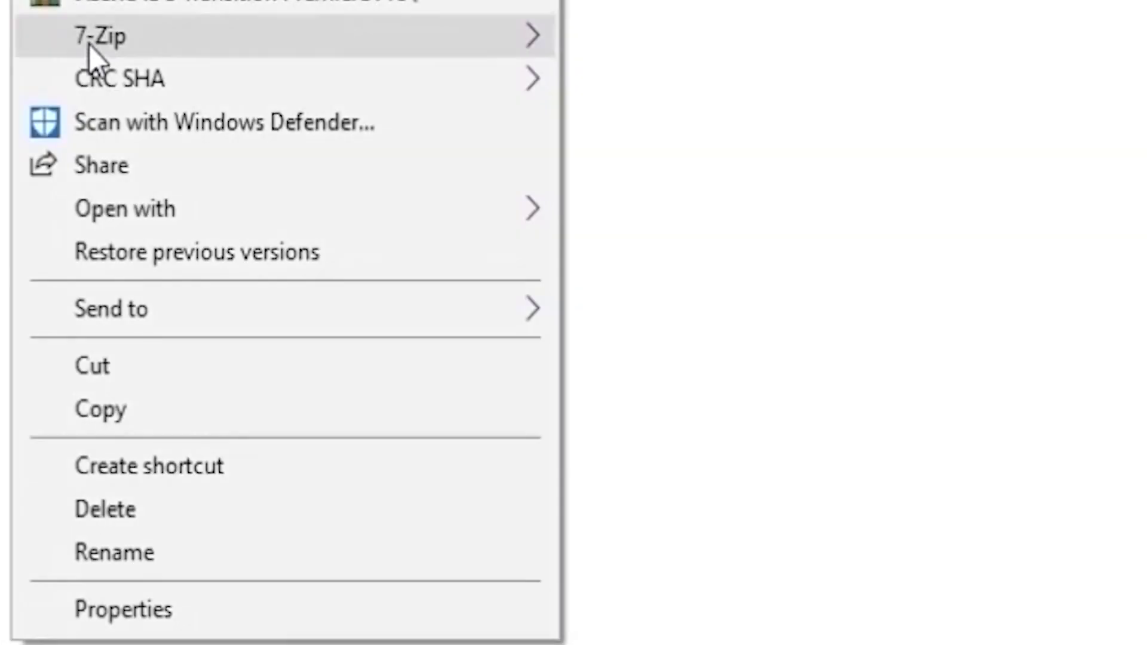
pyautogui.moveTo(94, 52)
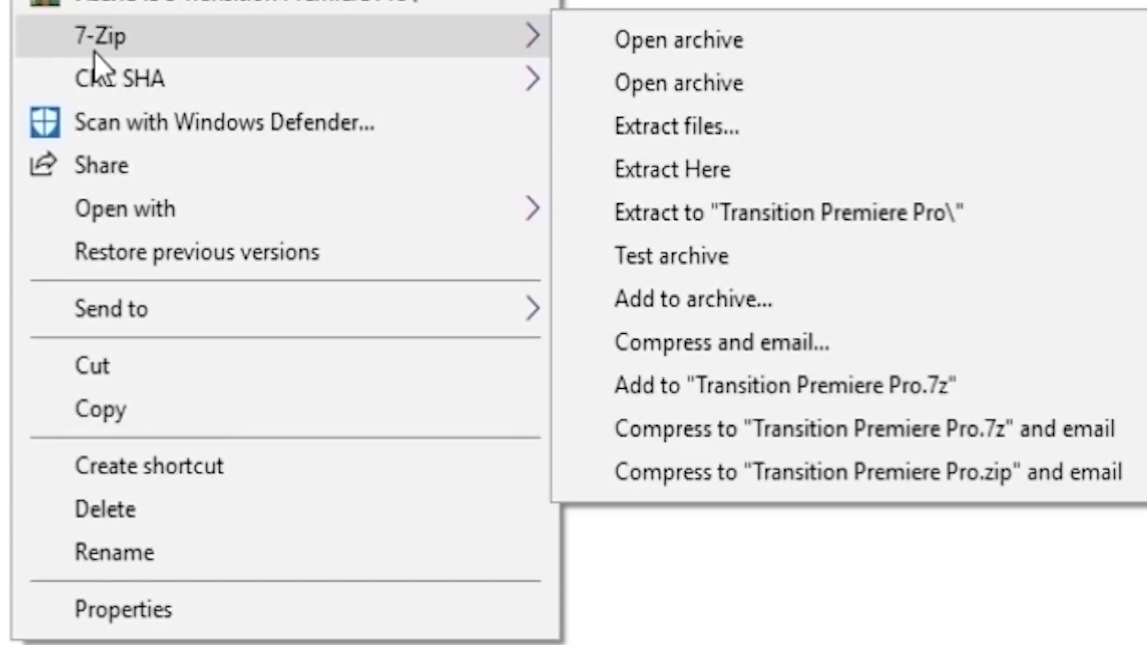
pyautogui.click(921, 213)
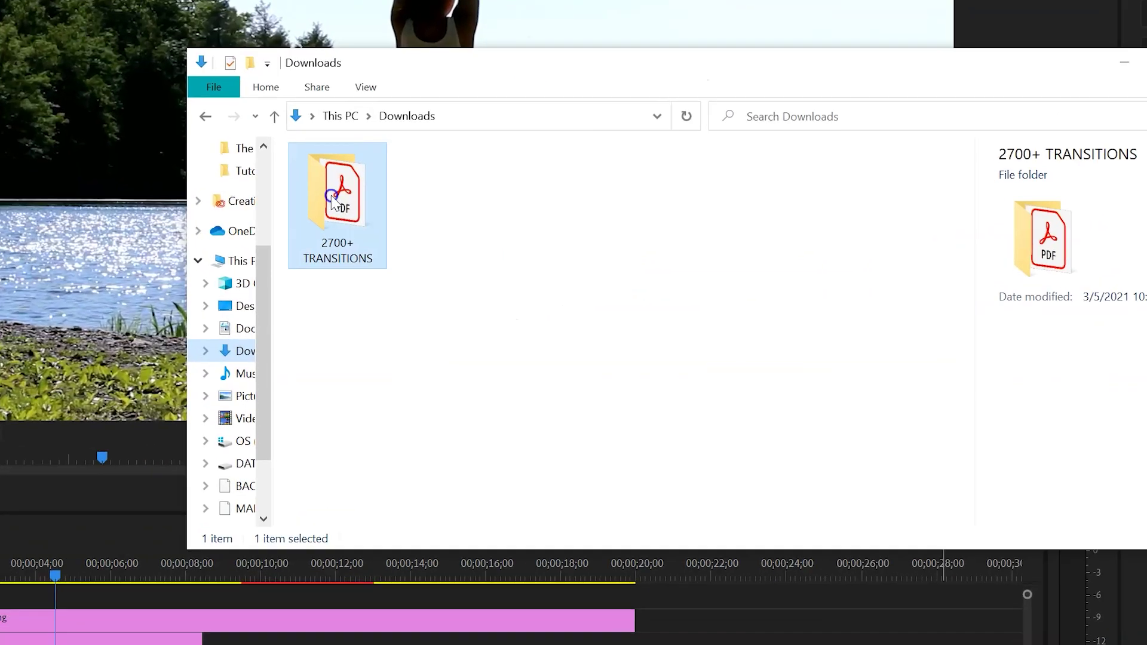
# Open 2700+ TRANSITIONS > Transition and drag '1. Transition Premiere Pro_SAVED.prproj' into Premiere
pyautogui.doubleClick(182, 191)
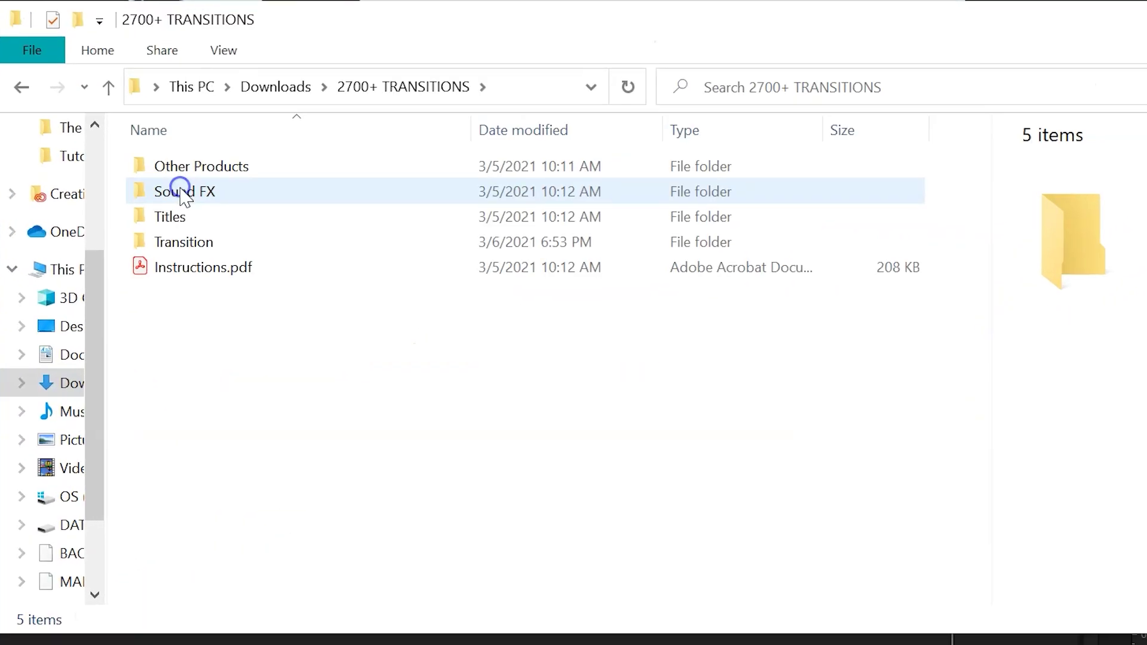
pyautogui.doubleClick(213, 244)
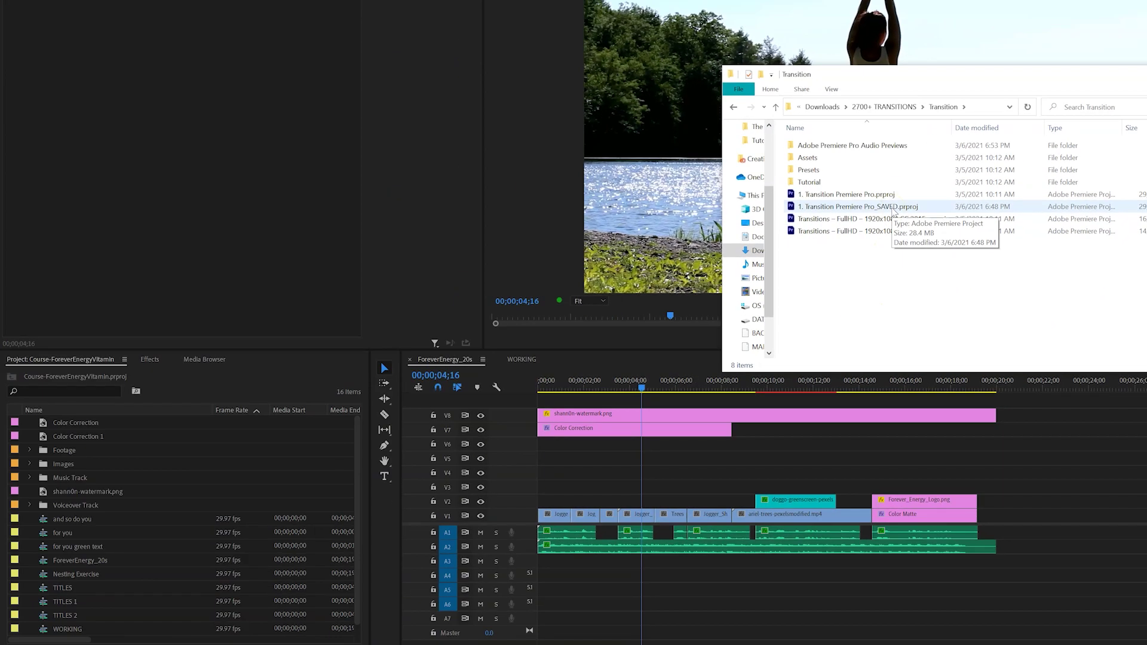
pyautogui.moveTo(895, 209); pyautogui.dragTo(179, 492)
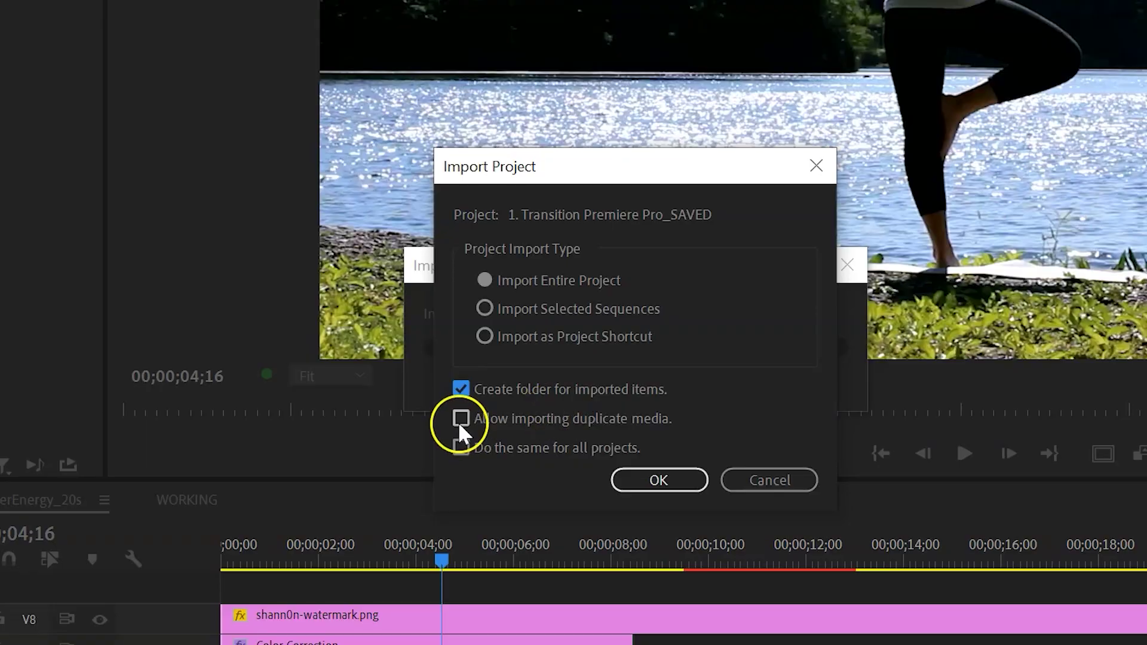
# Enable 'Allow importing duplicate media' in the Import Project dialog
pyautogui.click(460, 421)
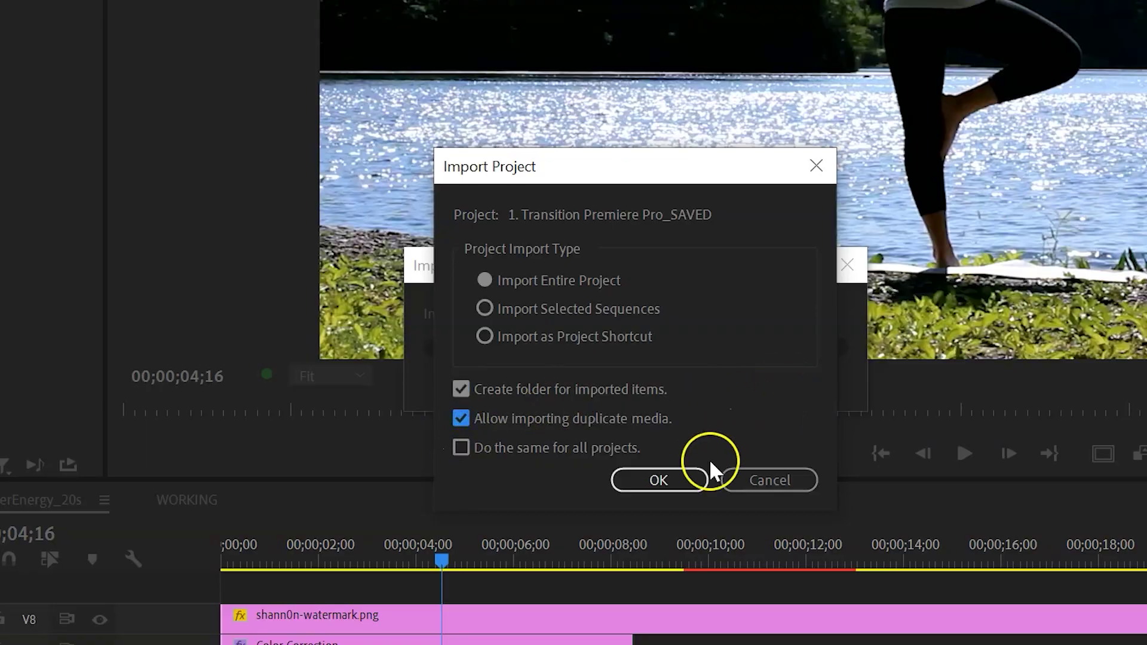
# Confirm the import and select the '1. Transition Premiere Pro_SAVED' folder in the Project panel
pyautogui.click(697, 483)
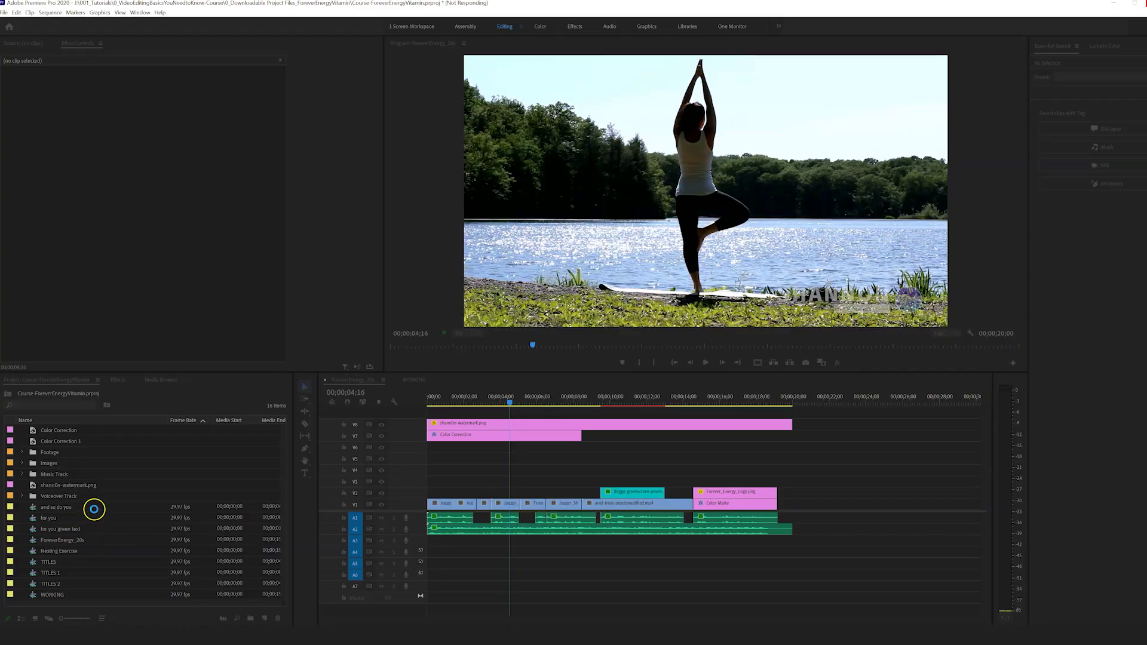
pyautogui.click(92, 431)
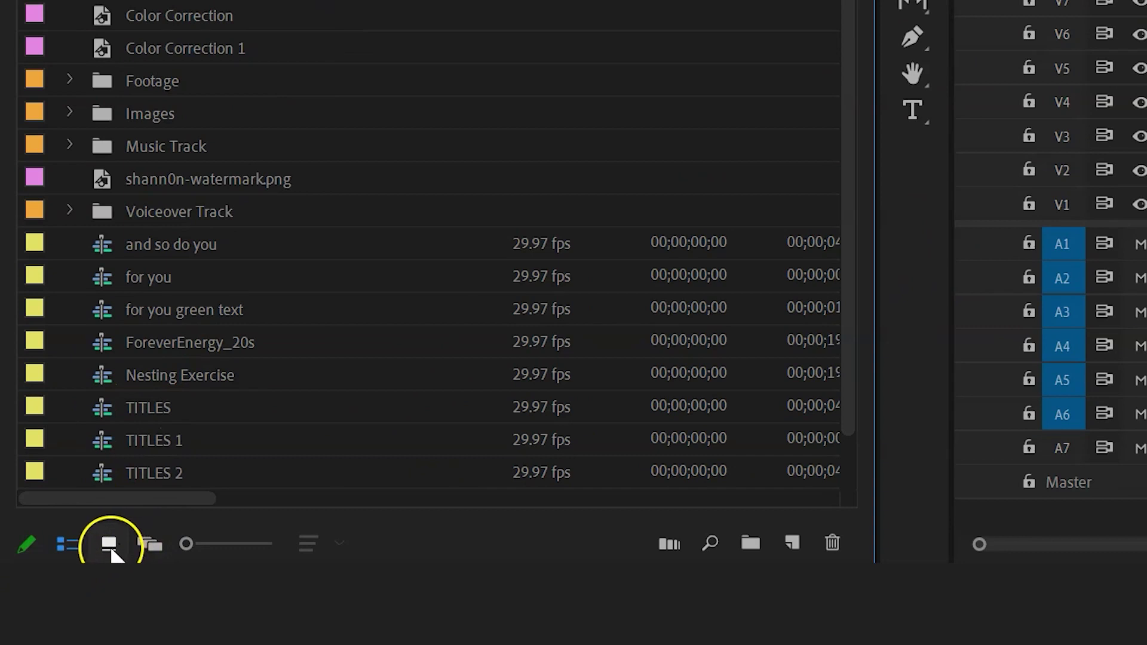
# Switch to Icon View and drill into Cinematic Rewind White > Rewind Aberration to preview Rewind Left
pyautogui.click(109, 545)
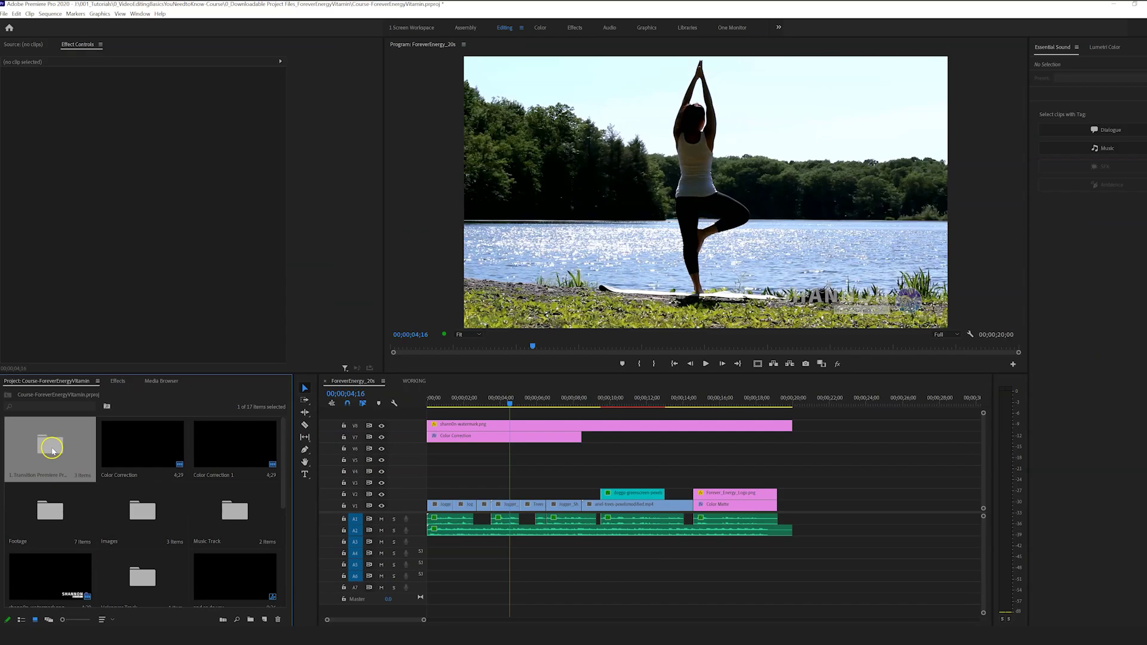
pyautogui.doubleClick(57, 380)
pyautogui.doubleClick(149, 380)
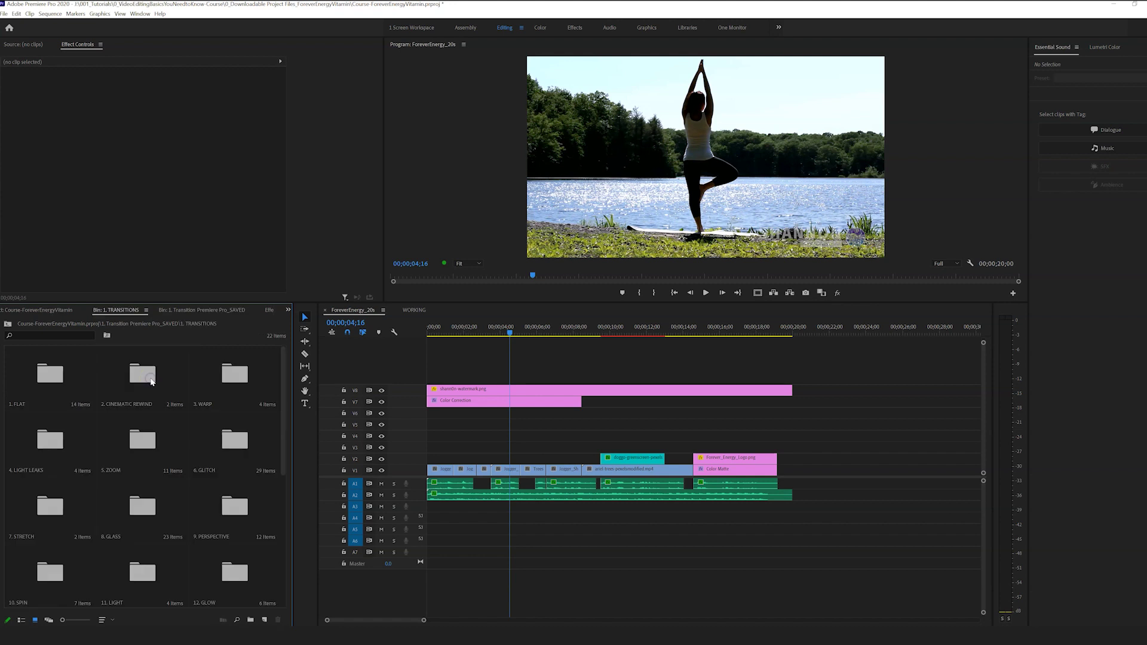
pyautogui.doubleClick(151, 382)
pyautogui.doubleClick(144, 376)
pyautogui.doubleClick(143, 376)
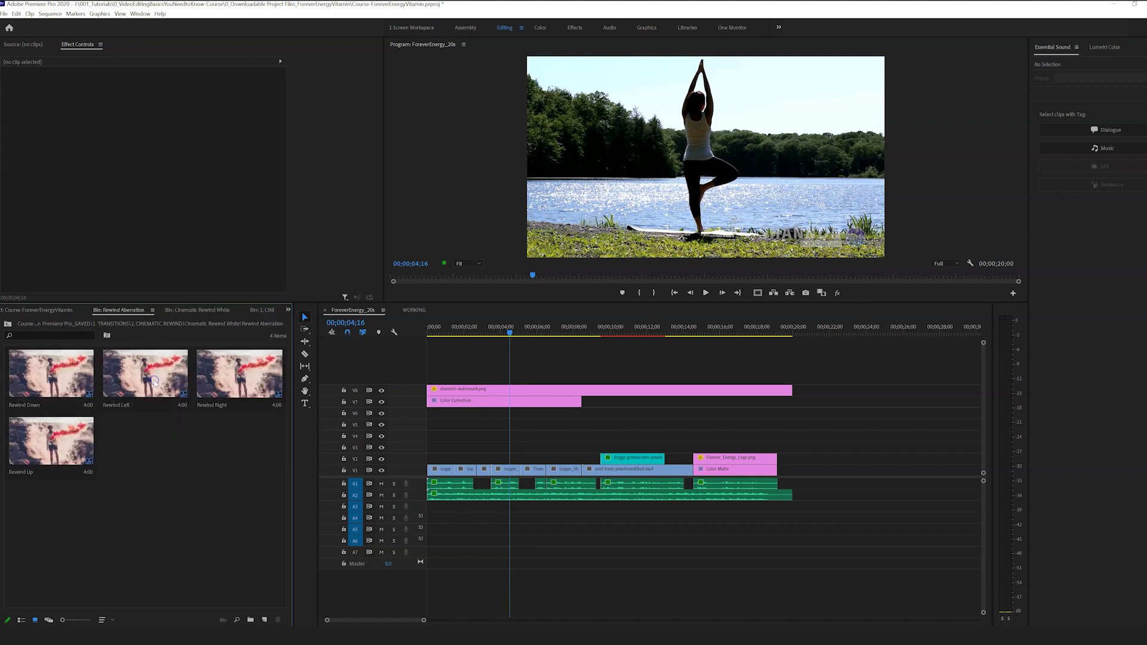
pyautogui.click(161, 382)
# Go back up to the 1. TRANSITIONS bin and open the Warp LL bin
pyautogui.click(268, 311)
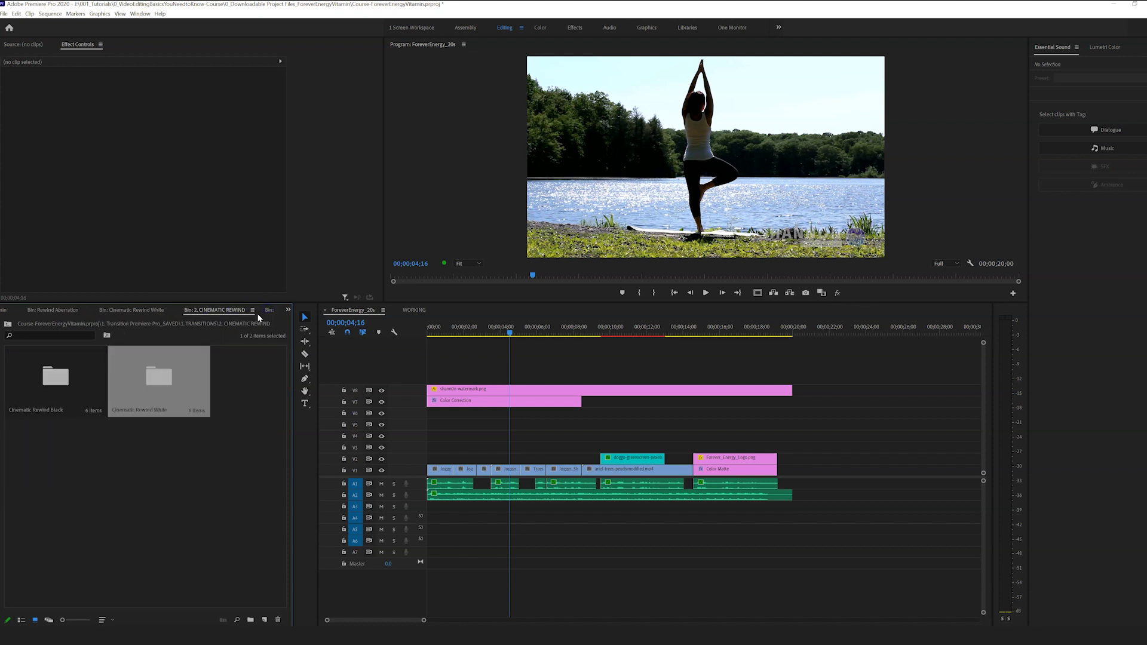
pyautogui.click(267, 312)
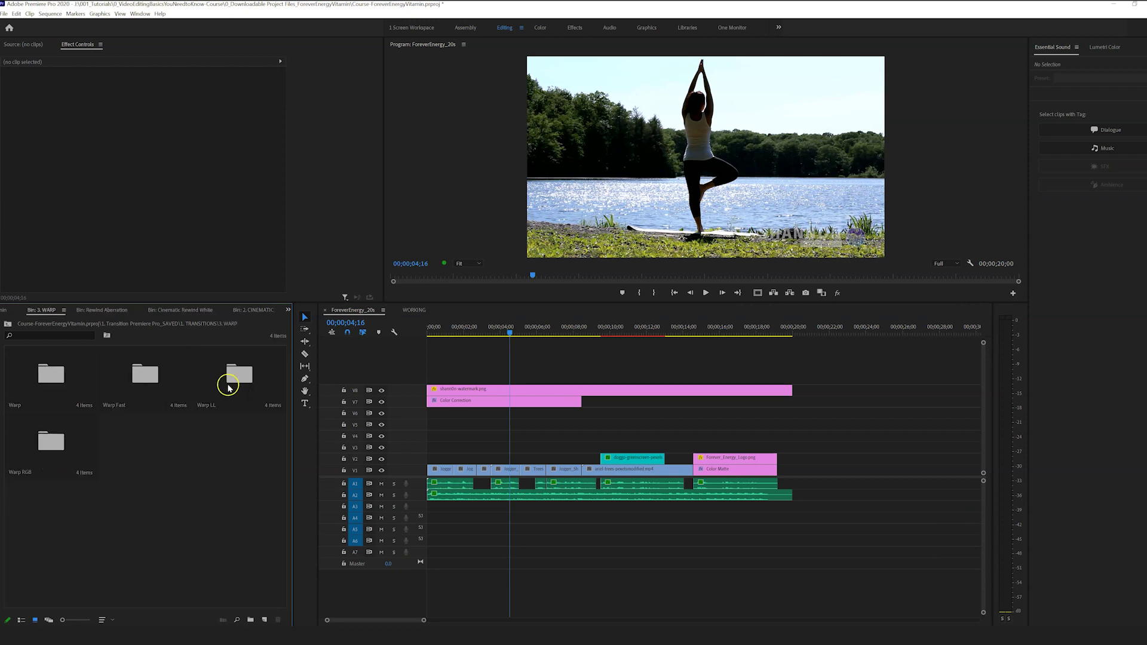
pyautogui.doubleClick(227, 388)
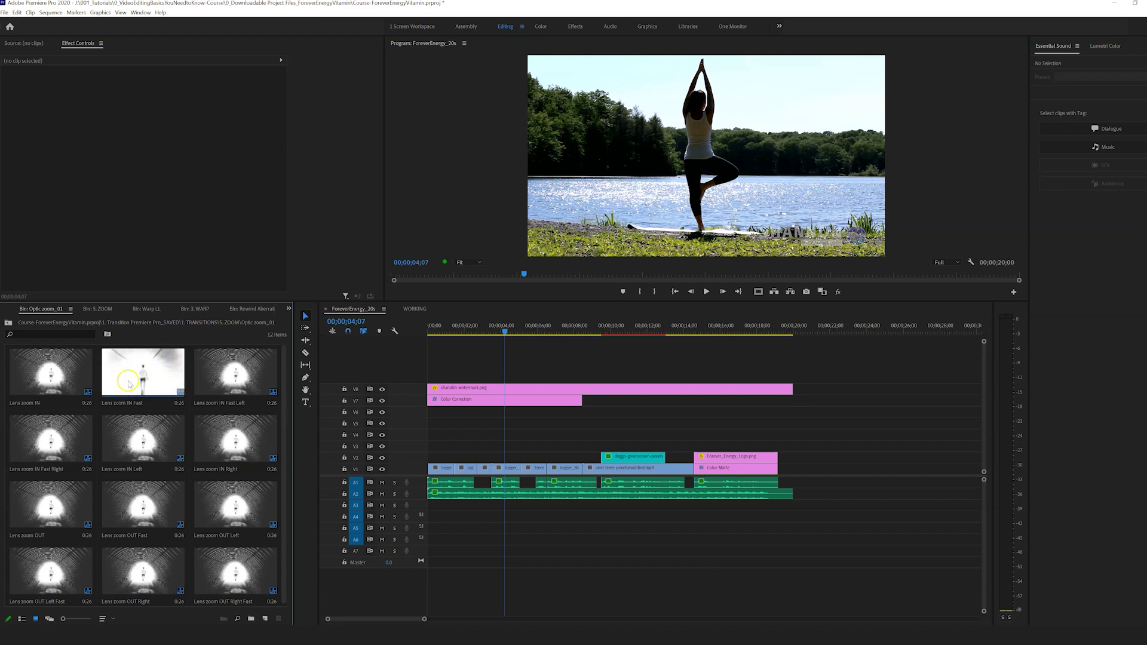
# Close the Optic zoom_01 bin, replay the sequence start, and enlarge the Program monitor preview
pyautogui.hotkey('ctrl', 'w')
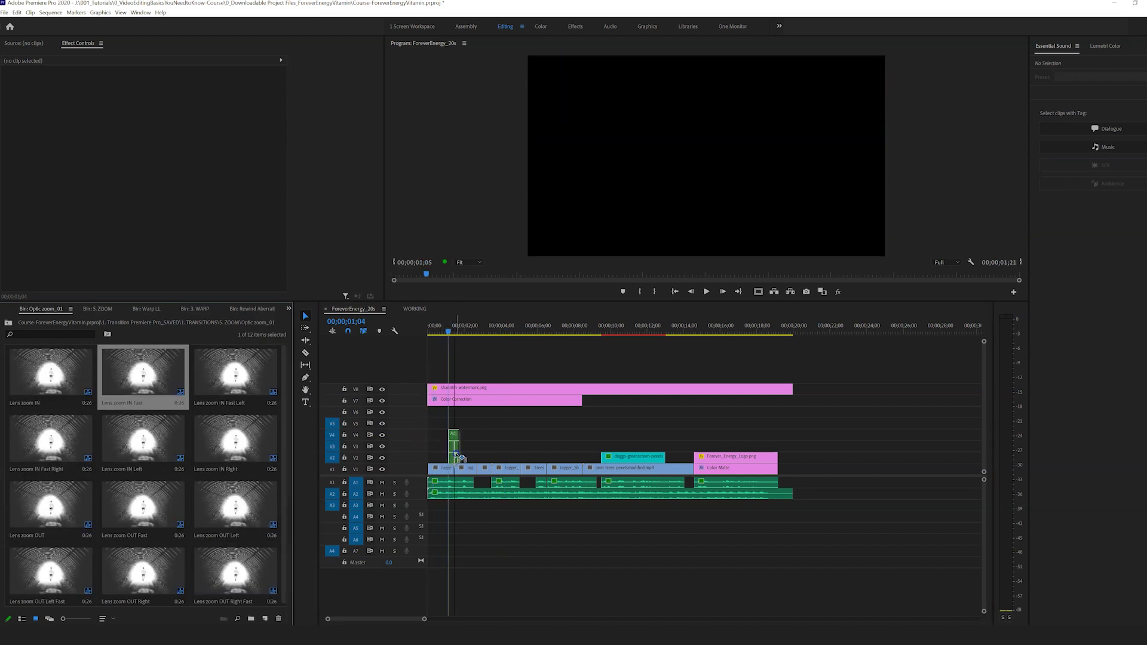
pyautogui.moveTo(459, 458); pyautogui.dragTo(459, 457)
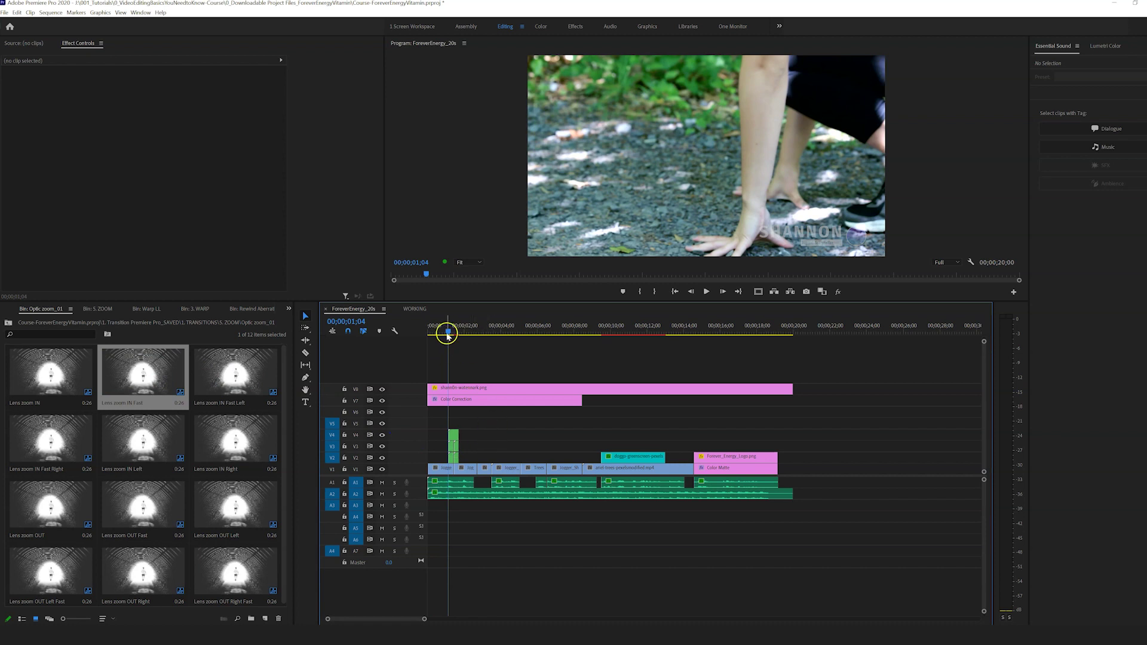
pyautogui.moveTo(448, 336); pyautogui.dragTo(429, 333)
pyautogui.press('space')
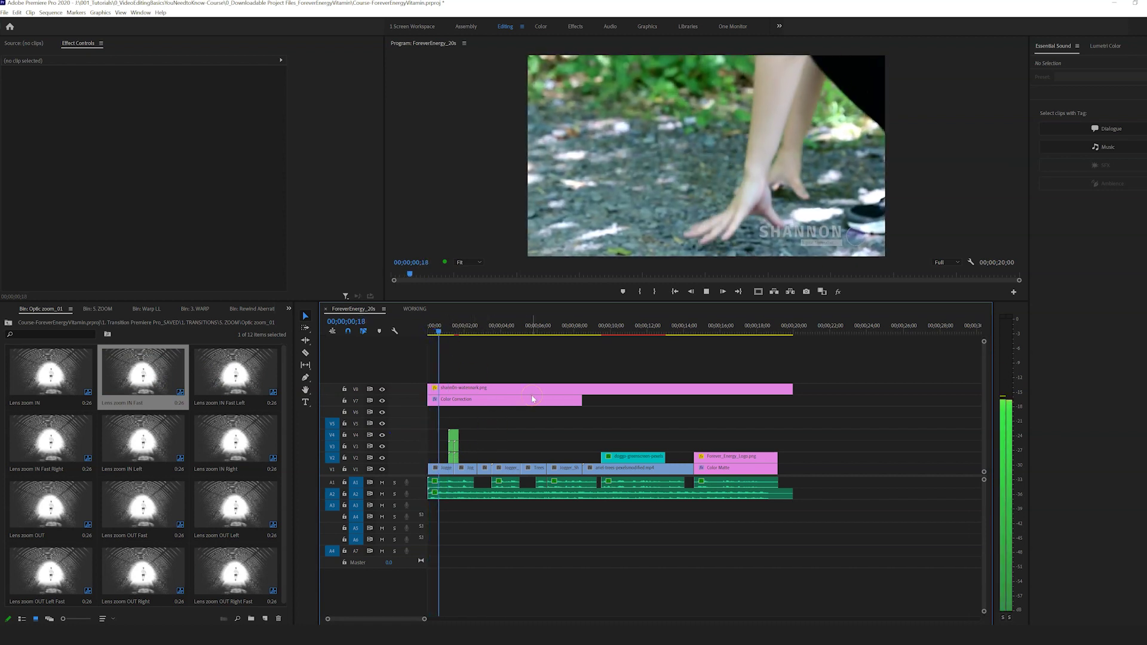
pyautogui.press('space')
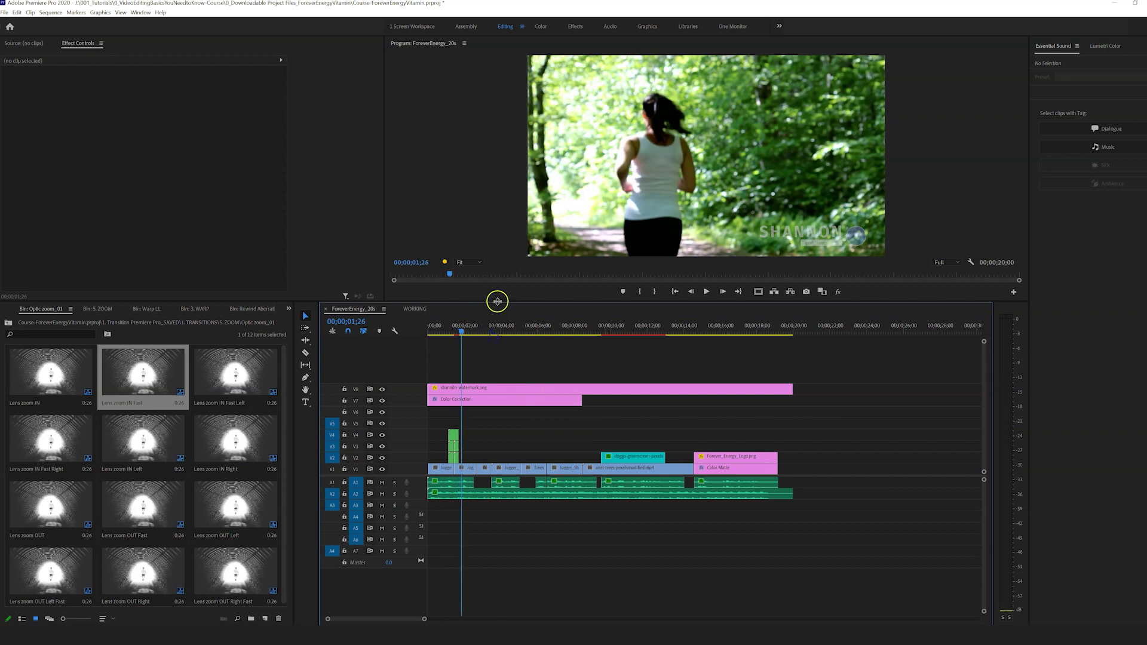
pyautogui.moveTo(497, 301); pyautogui.dragTo(431, 376)
pyautogui.press('space')
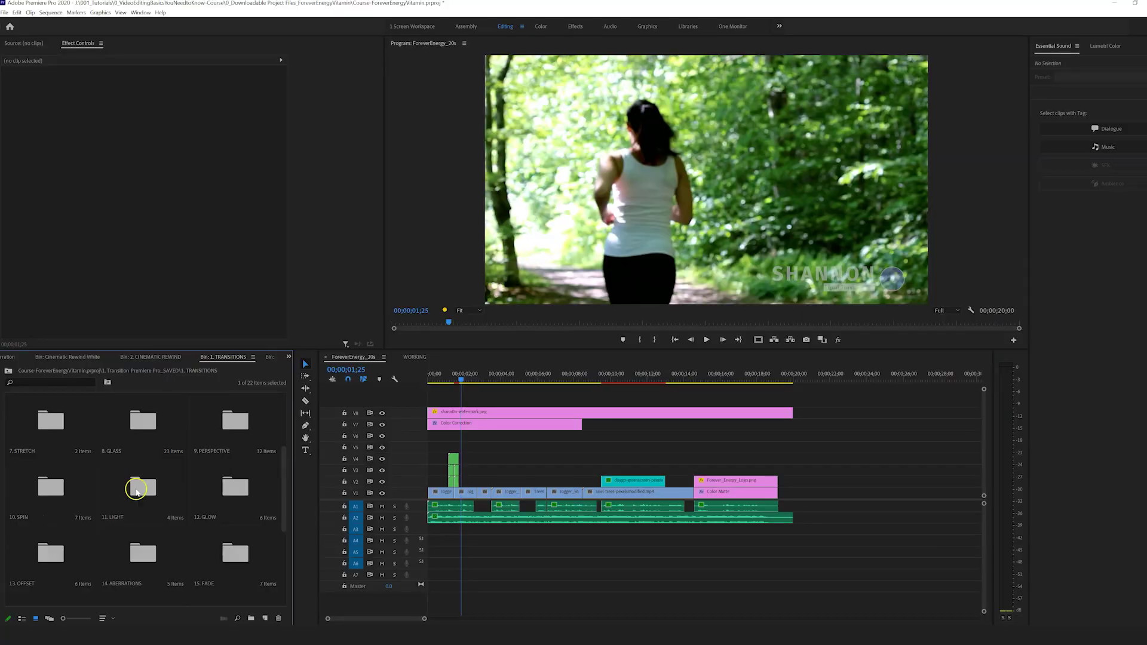
# From 11. LIGHT > Light motion 35mm, place Flat right 1x on the cut near two seconds
pyautogui.click(136, 492)
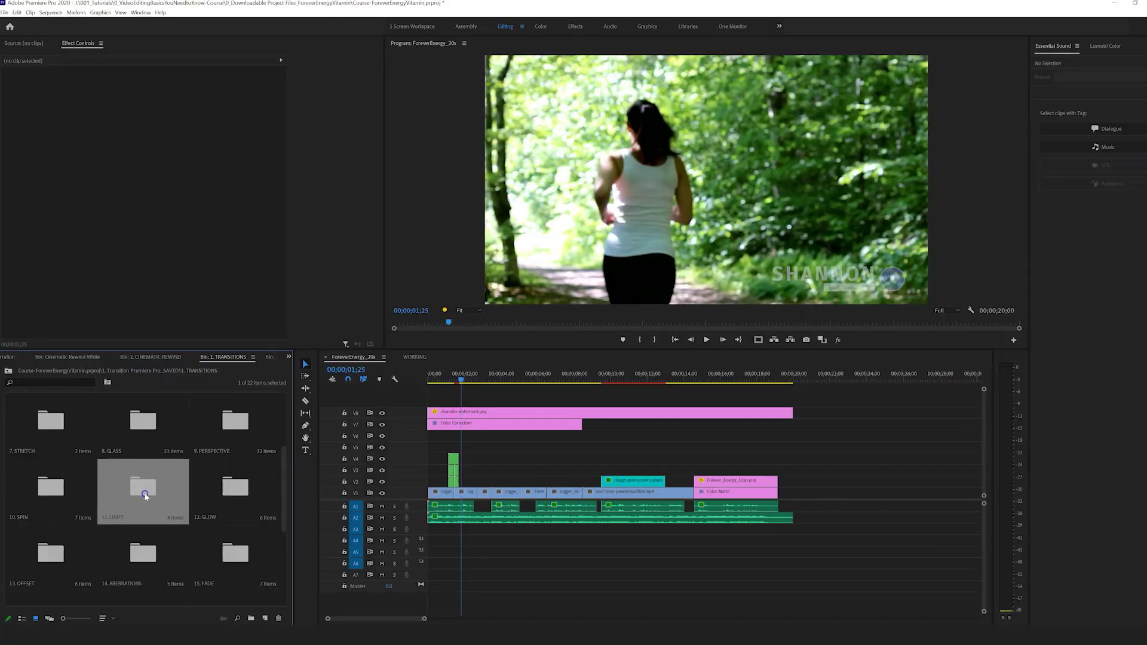
pyautogui.doubleClick(145, 496)
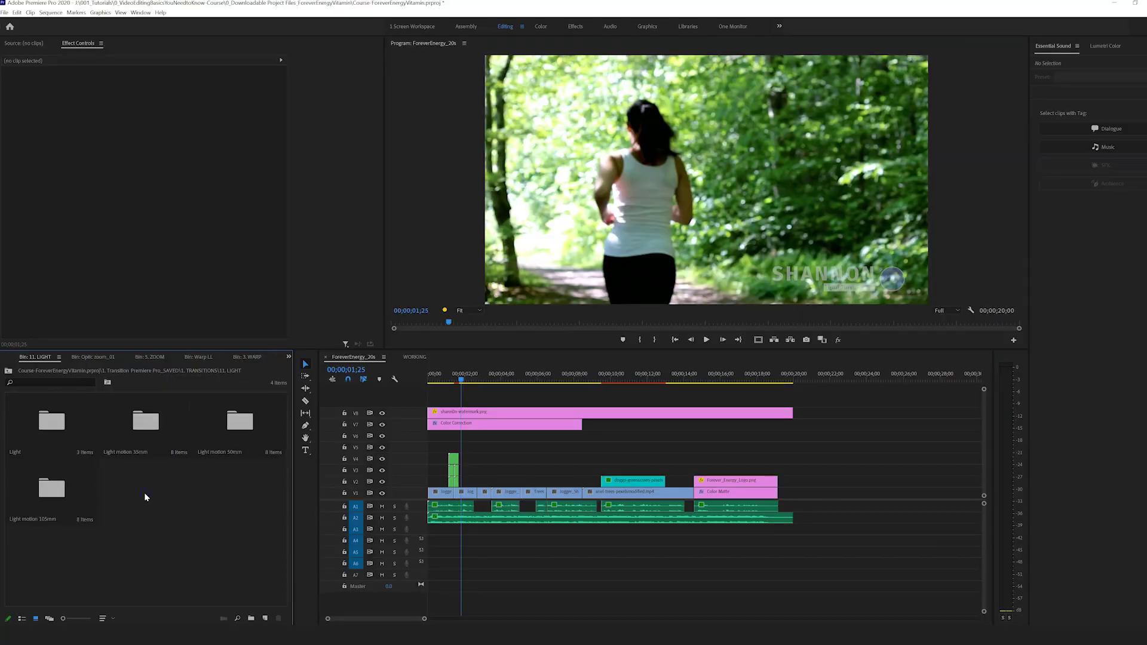
pyautogui.doubleClick(140, 426)
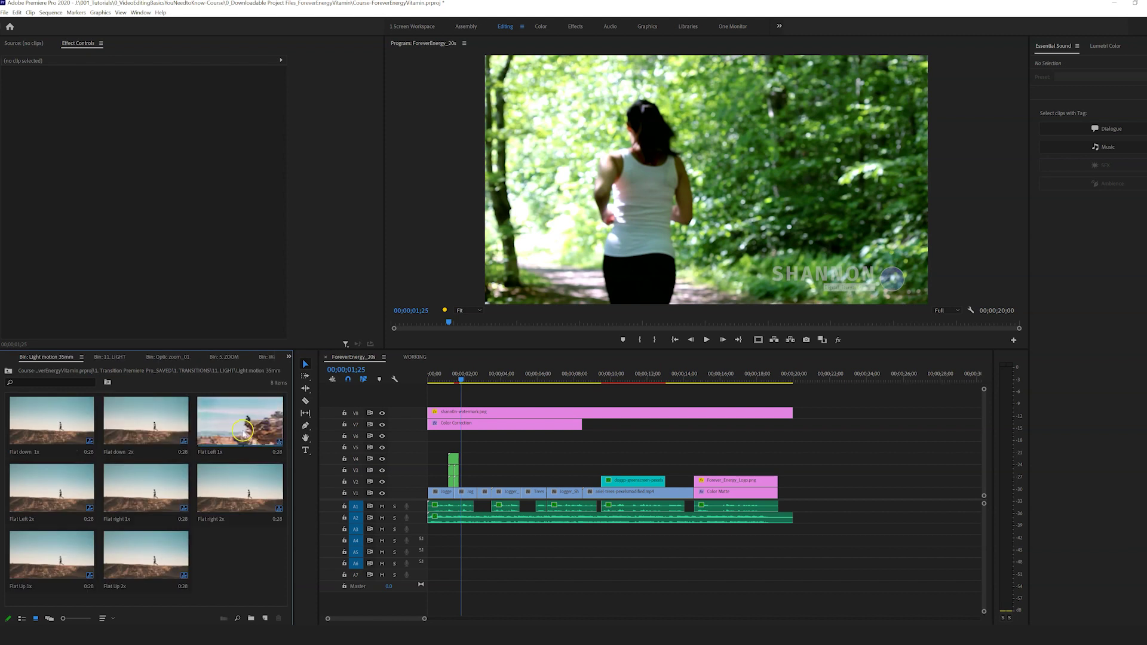
pyautogui.moveTo(470, 381)
pyautogui.mouseDown()
pyautogui.moveTo(495, 377)
pyautogui.moveTo(472, 377)
pyautogui.mouseUp()
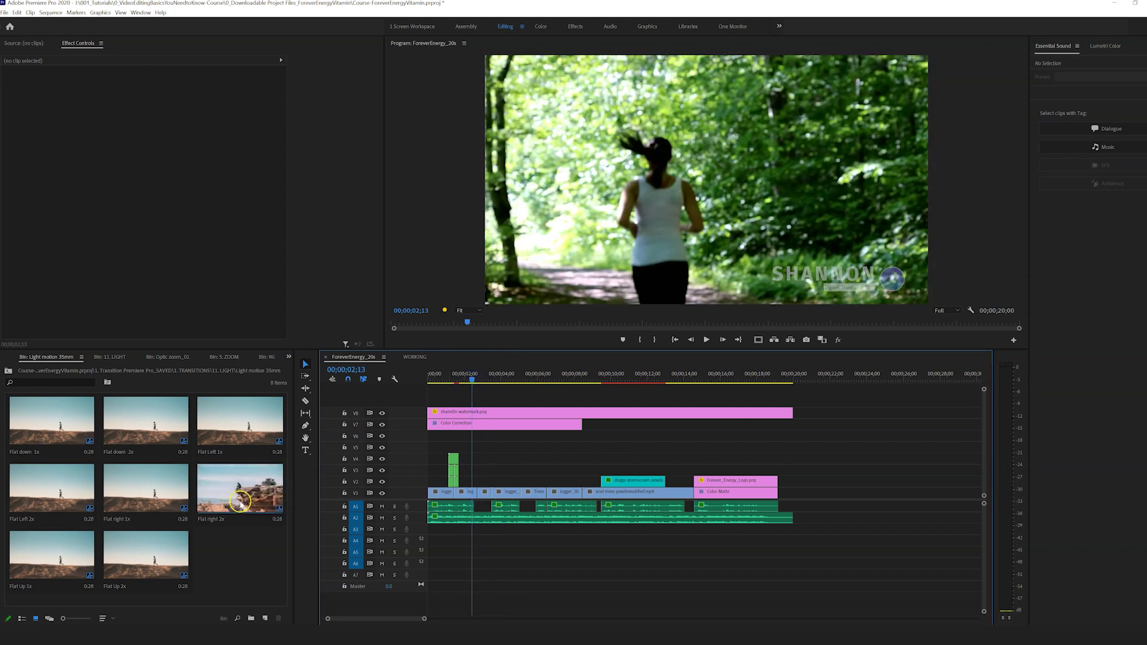
pyautogui.moveTo(120, 504); pyautogui.dragTo(475, 483)
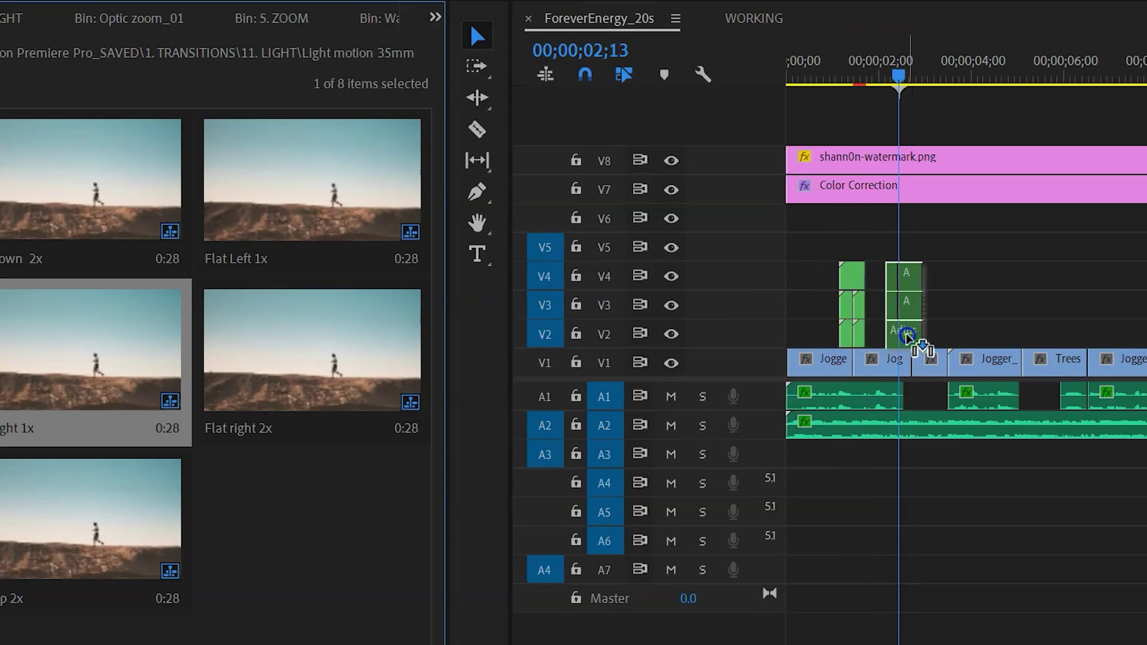
pyautogui.moveTo(907, 337)
pyautogui.mouseDown()
pyautogui.moveTo(926, 338)
pyautogui.moveTo(914, 343)
pyautogui.mouseUp()
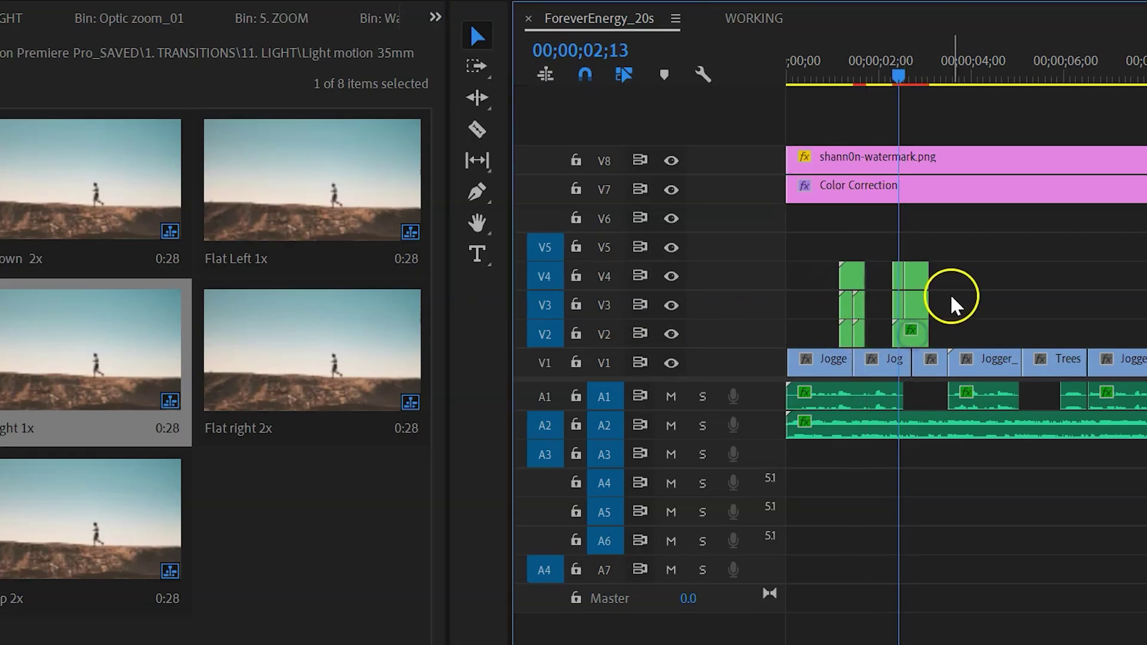
# Zoom the timeline in, play back the light transition, and open the SPLIT transitions bin
pyautogui.press('=')
pyautogui.press('space')
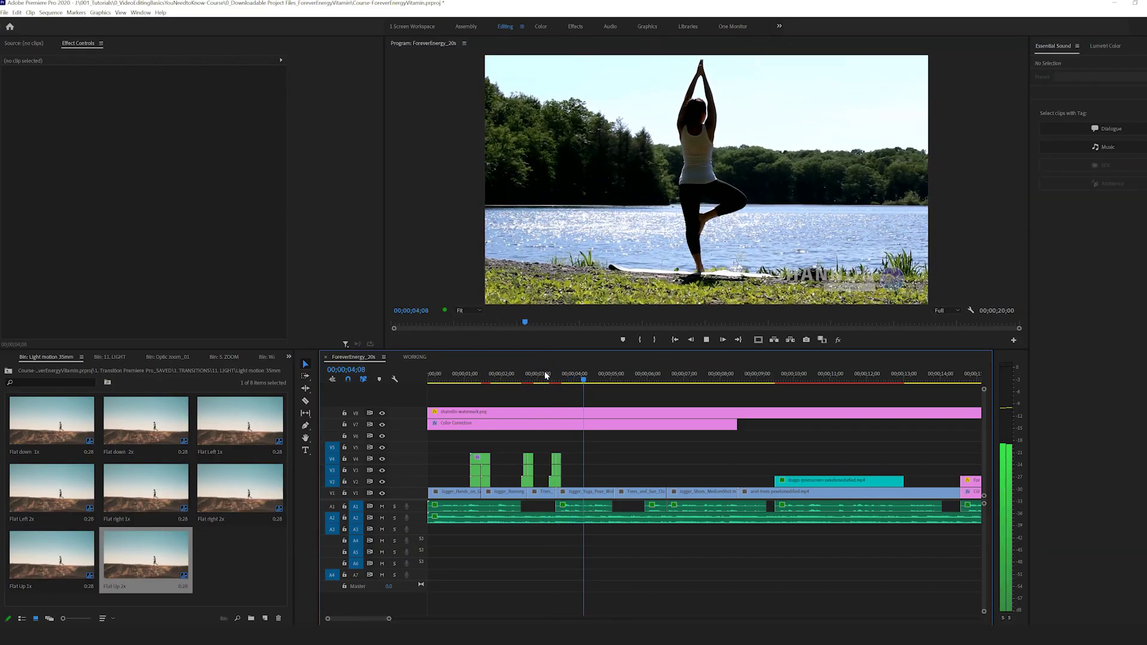
pyautogui.press('space')
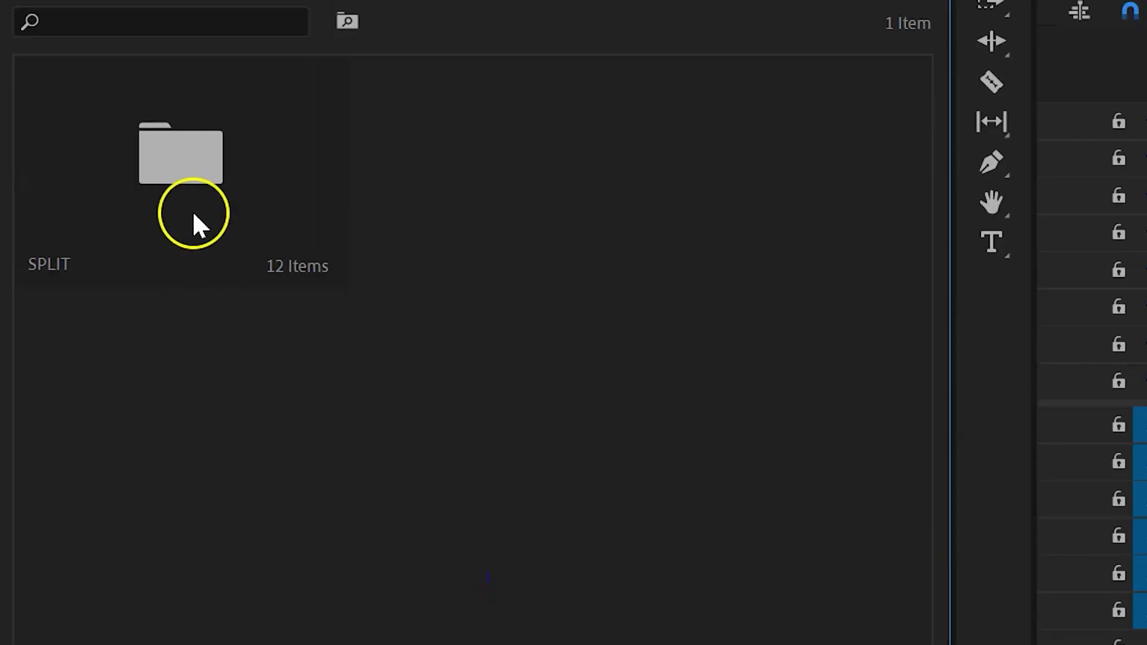
pyautogui.doubleClick(194, 217)
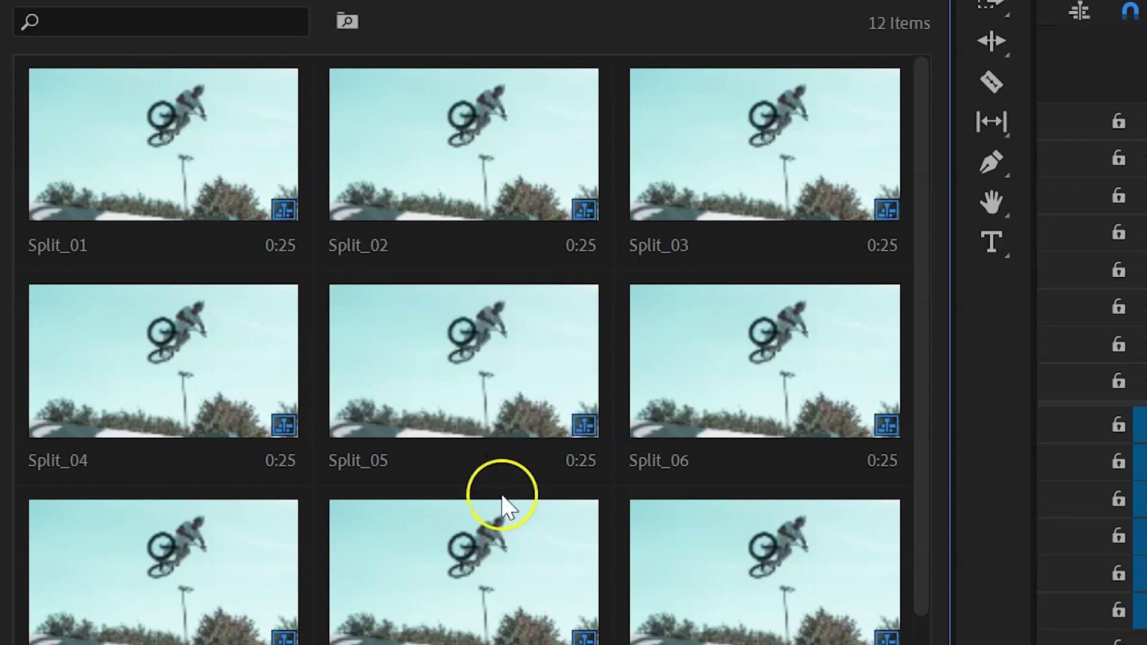
# Drag Split_08 onto track V2 at the cut near 00;00;05
pyautogui.click(437, 610)
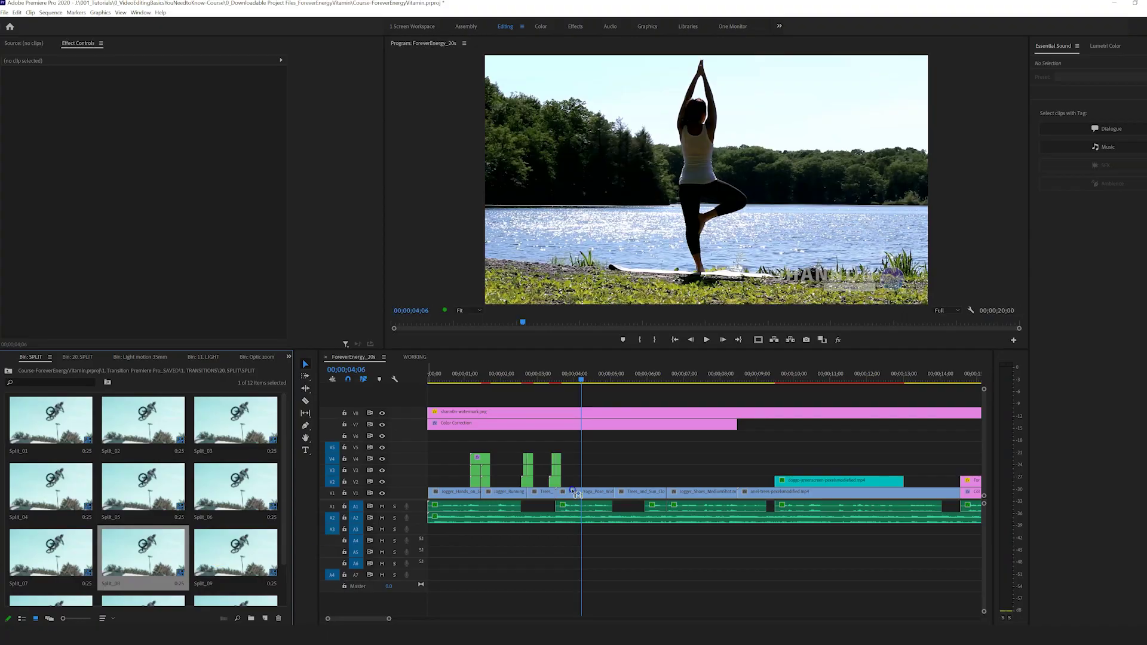
pyautogui.moveTo(576, 494); pyautogui.dragTo(621, 488)
# Play the split transition, select its clip on V2, and play it again to check the timing
pyautogui.press('space')
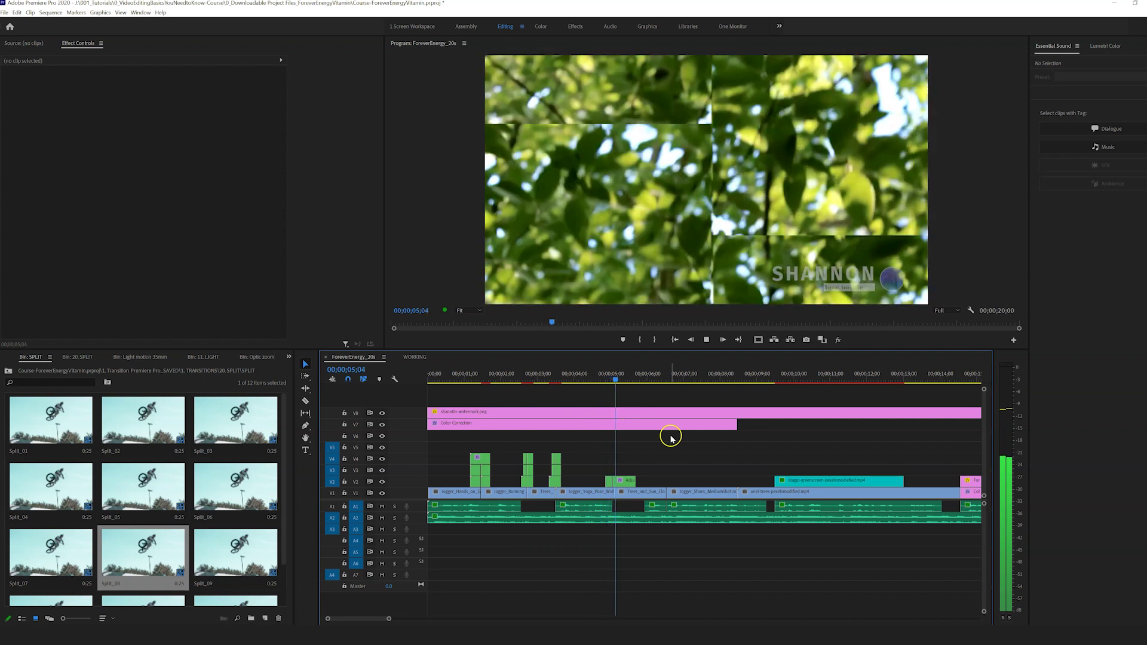
pyautogui.press('space')
pyautogui.moveTo(607, 472); pyautogui.dragTo(683, 489)
pyautogui.press('space')
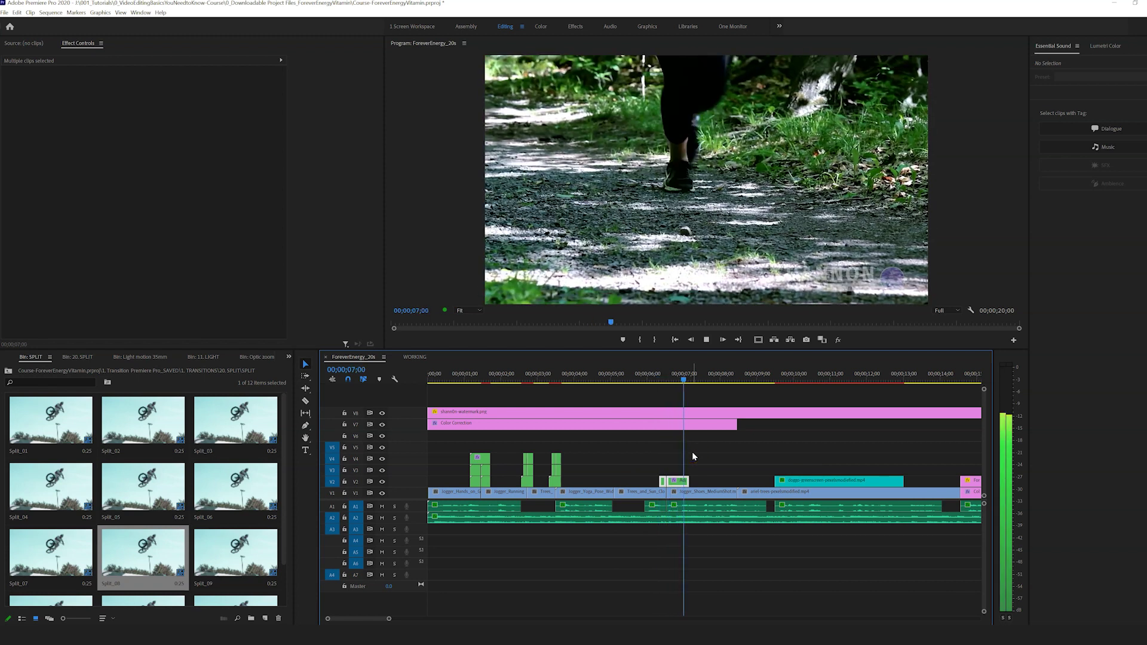
# Browse the 11. LIGHT bins into Light > 35mm presets and move the playhead back to 01;01
pyautogui.click(209, 357)
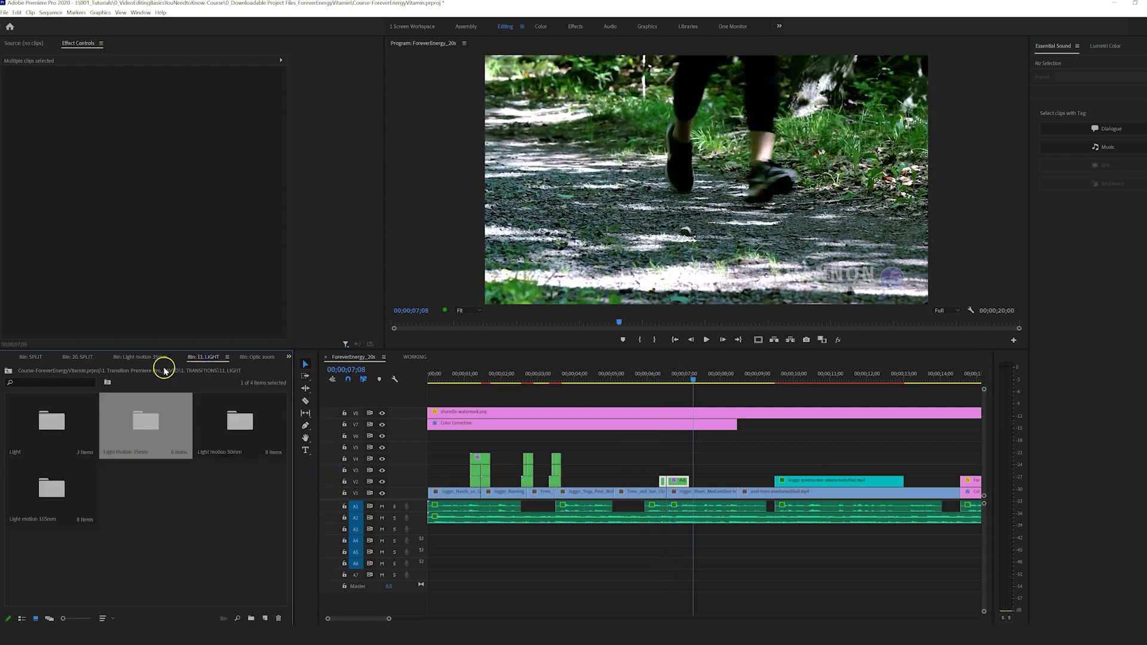
pyautogui.click(151, 357)
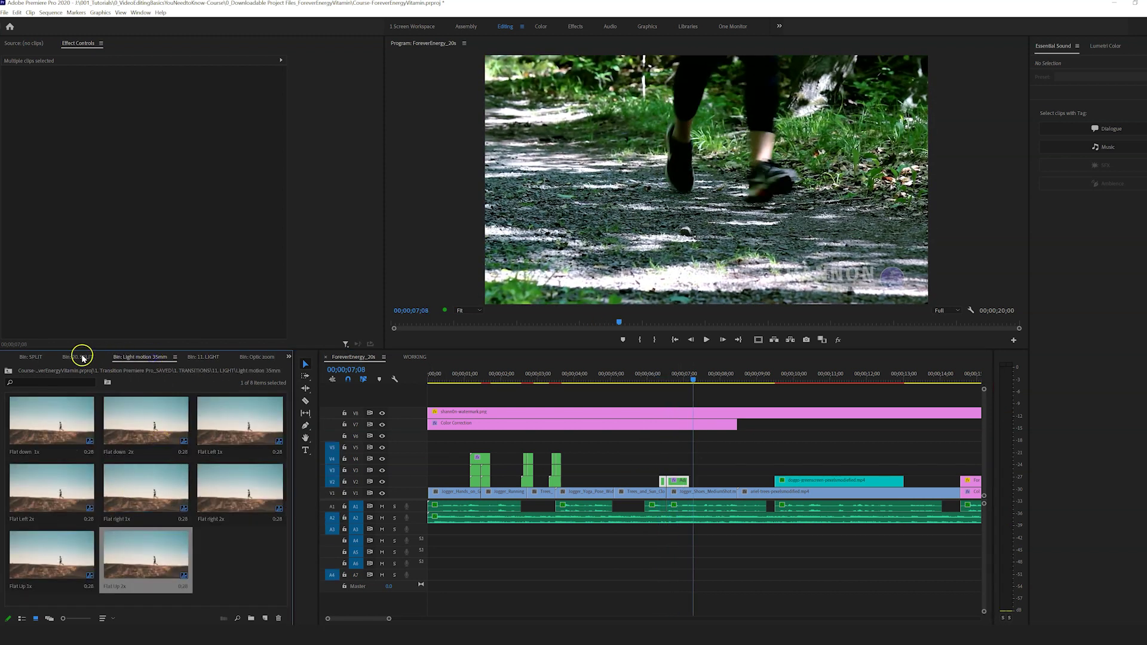
pyautogui.click(204, 356)
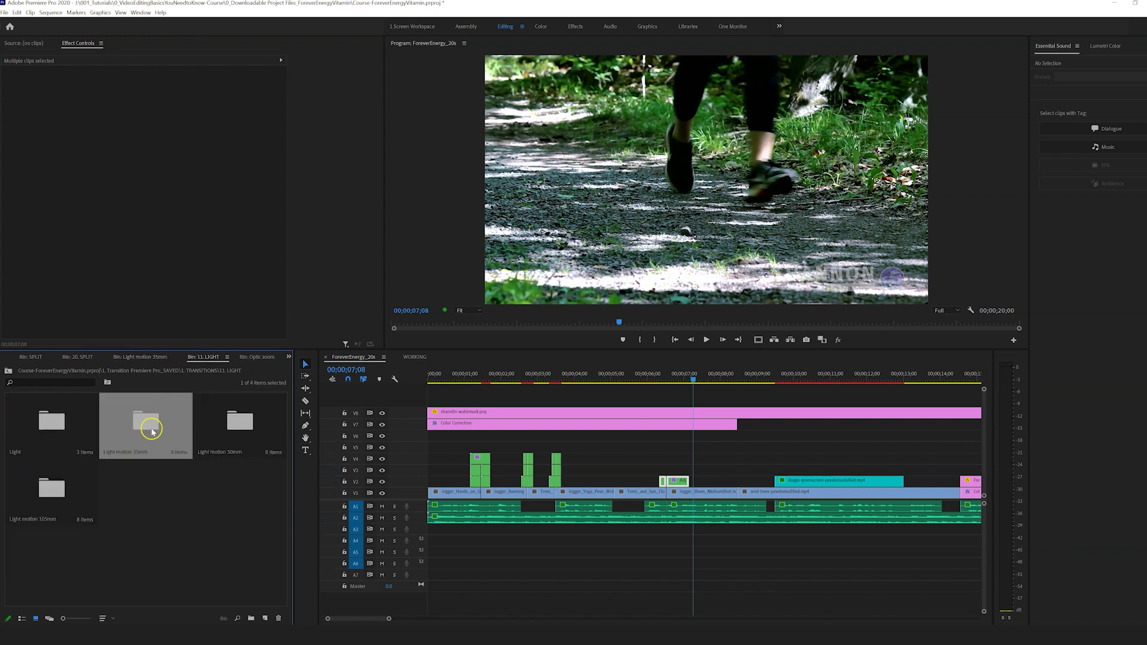
pyautogui.doubleClick(54, 420)
pyautogui.doubleClick(24, 420)
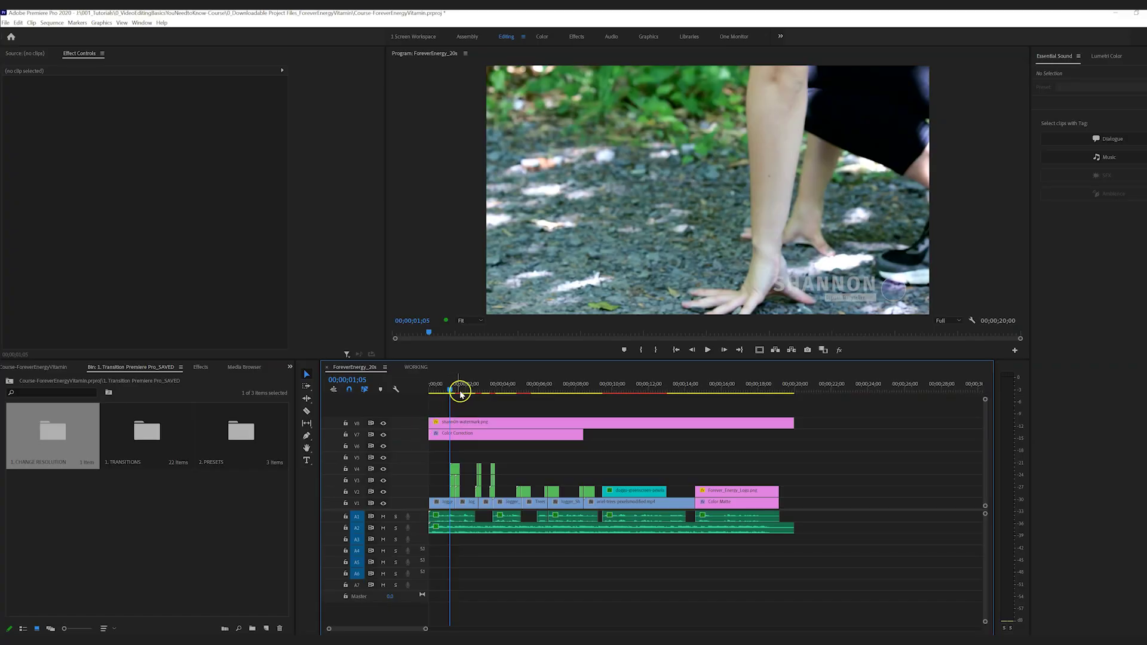
pyautogui.moveTo(461, 394); pyautogui.dragTo(447, 392)
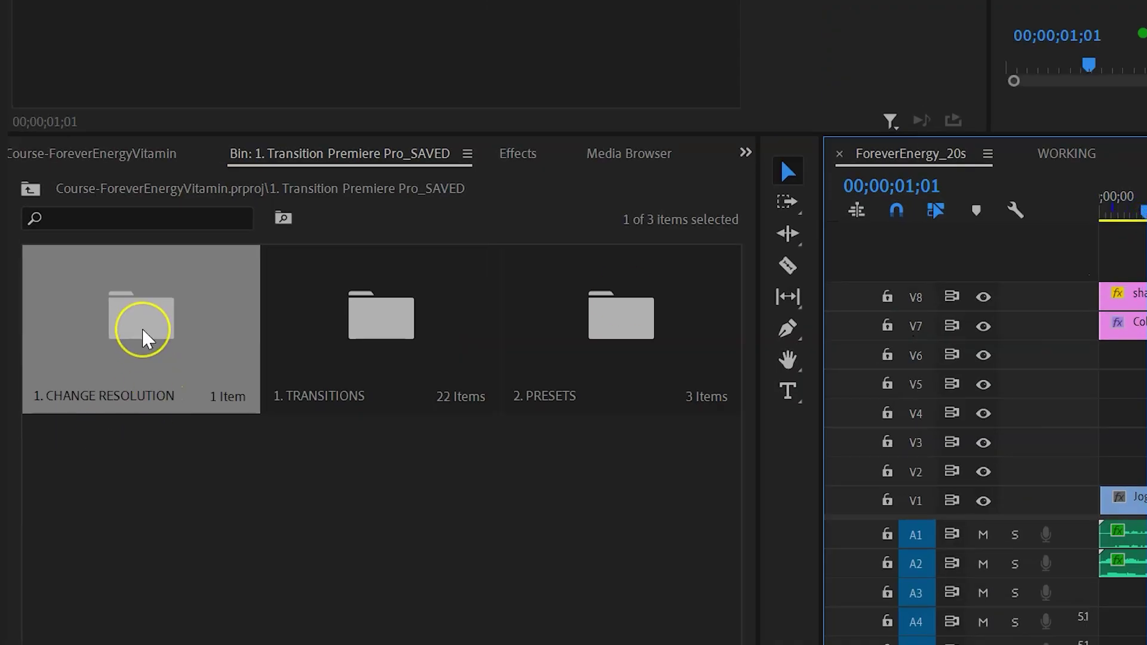
# Open the 1. CHANGE RESOLUTION bin and bring up the Adjustment Layer's context menu
pyautogui.doubleClick(143, 332)
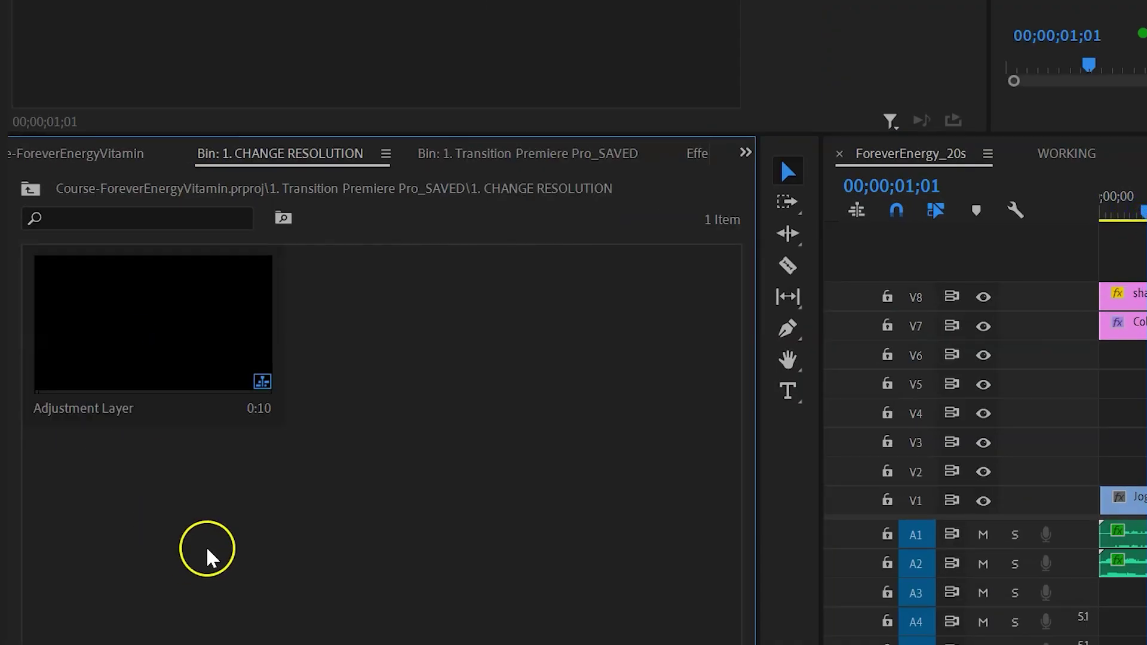
pyautogui.rightClick(200, 363)
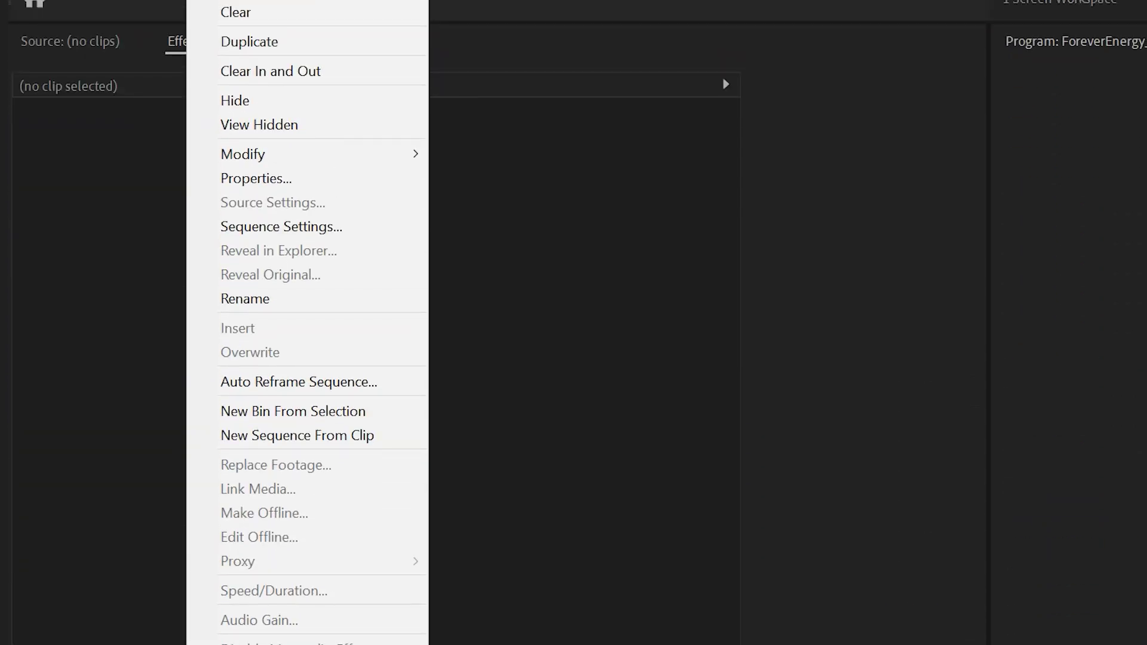
# Set the ForeverEnergy_20s sequence frame width to 3840 in Sequence Settings, then preview the opening frames
pyautogui.click(349, 229)
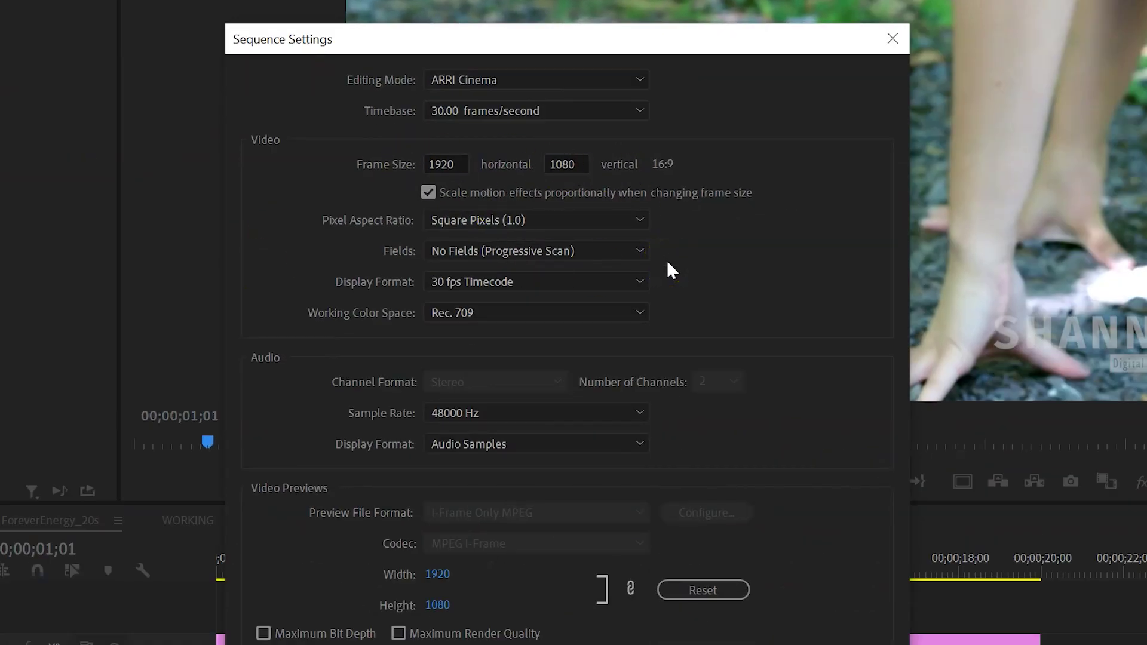
pyautogui.click(446, 164)
pyautogui.write('3840')
pyautogui.press('Return')
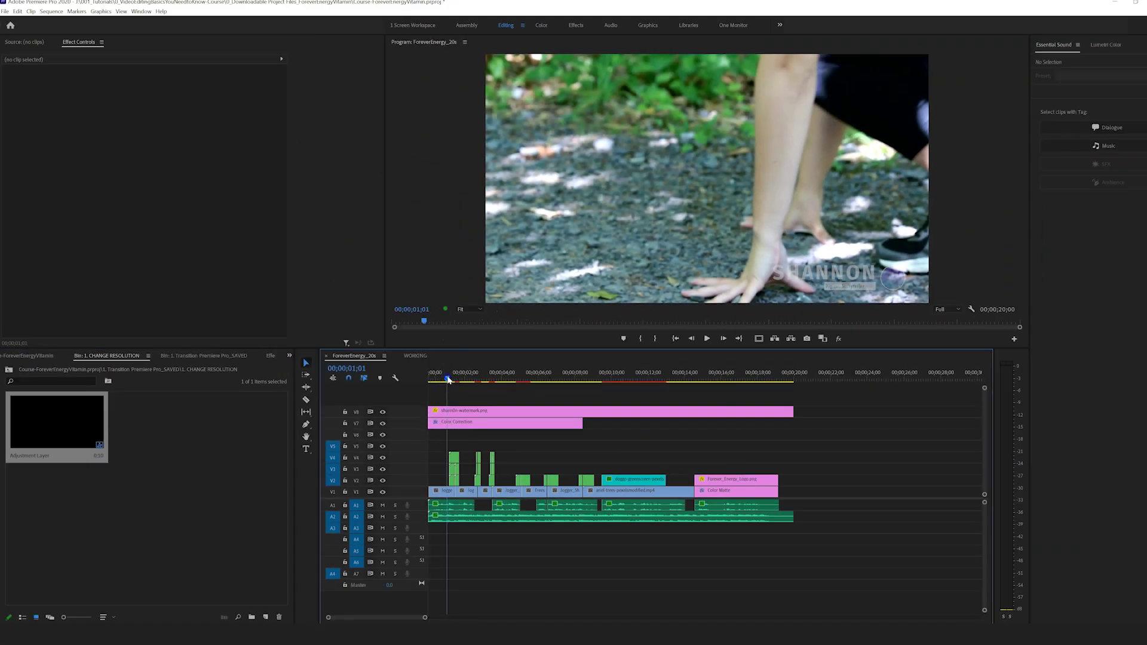
pyautogui.moveTo(448, 379)
pyautogui.mouseDown()
pyautogui.moveTo(459, 379)
pyautogui.moveTo(450, 381)
pyautogui.mouseUp()
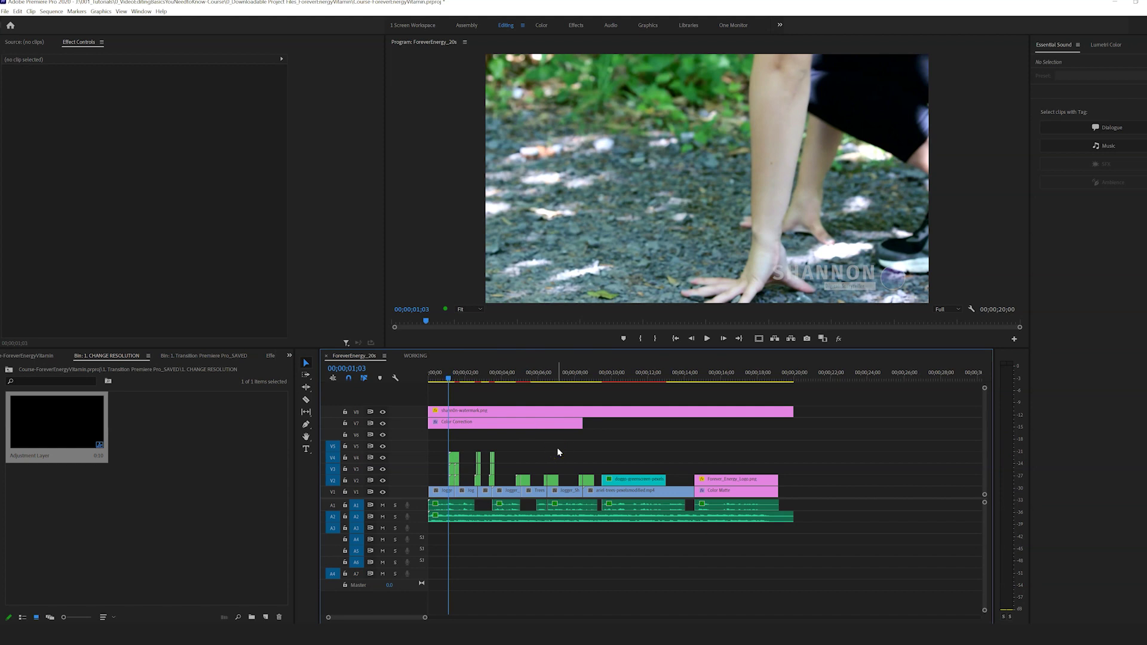
# Open the 2. PRESETS > MOTION PRESET > Motion Text Presets bins and replay the COOL TEXT animation near 9 seconds
pyautogui.moveTo(457, 381); pyautogui.dragTo(445, 380)
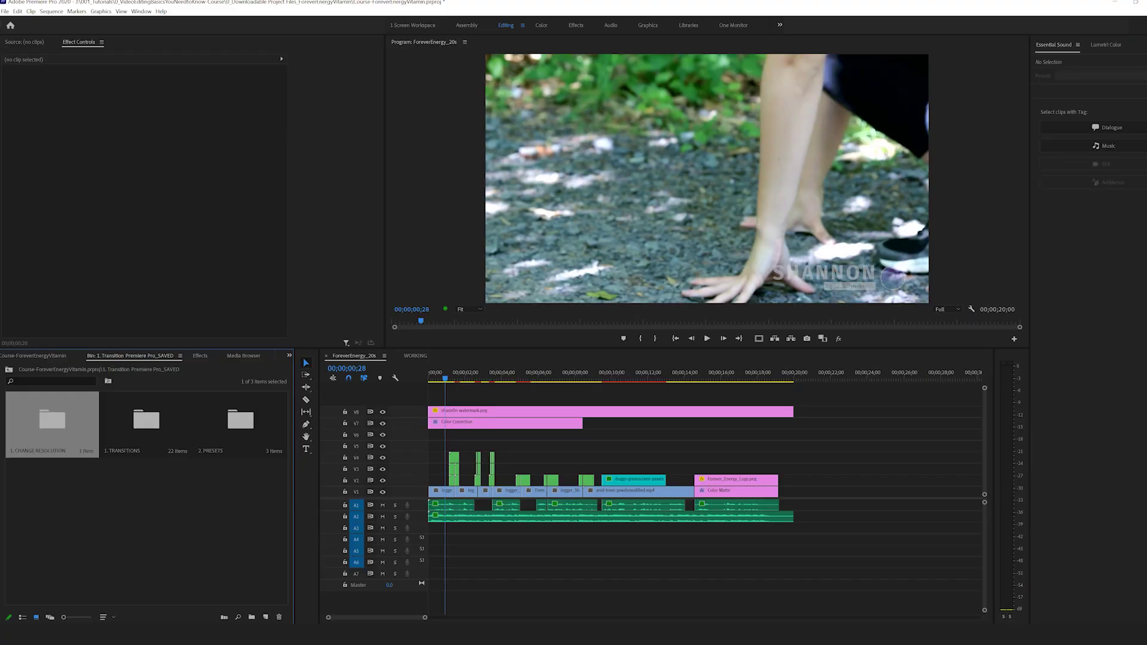
pyautogui.moveTo(588, 378); pyautogui.dragTo(602, 378)
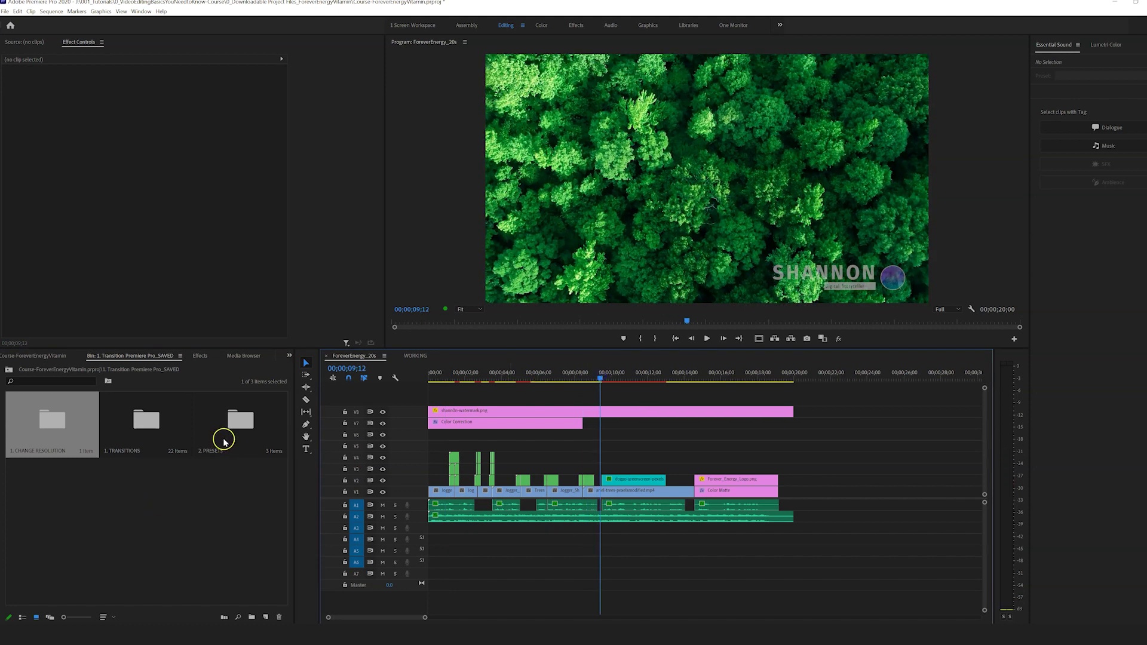
pyautogui.doubleClick(233, 422)
pyautogui.doubleClick(231, 424)
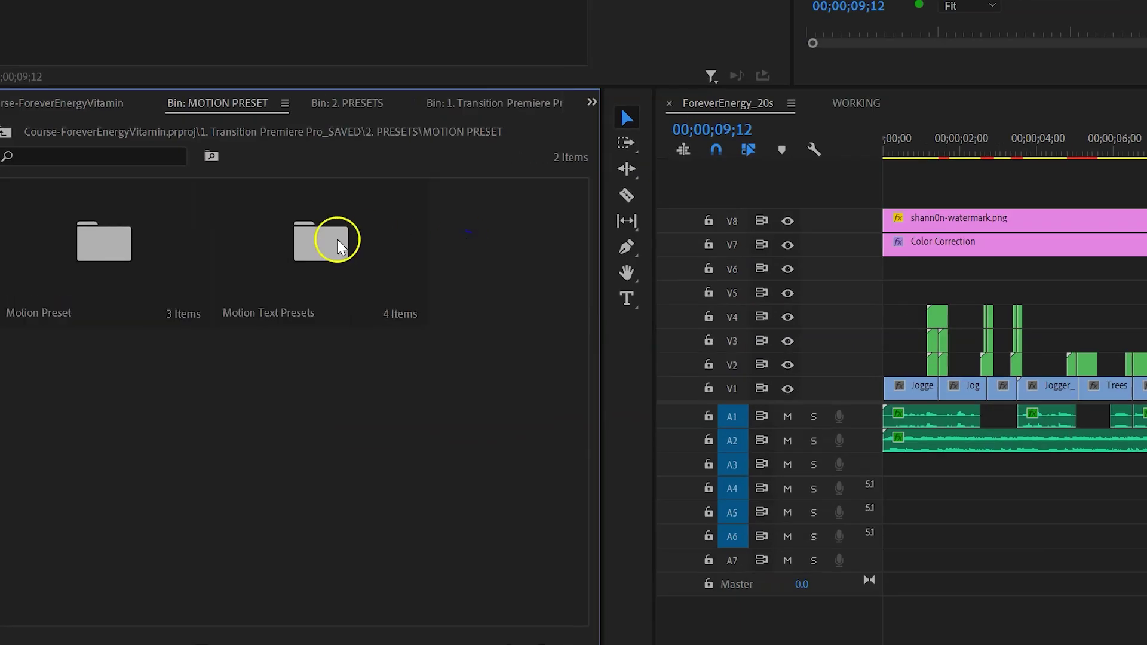
pyautogui.doubleClick(338, 245)
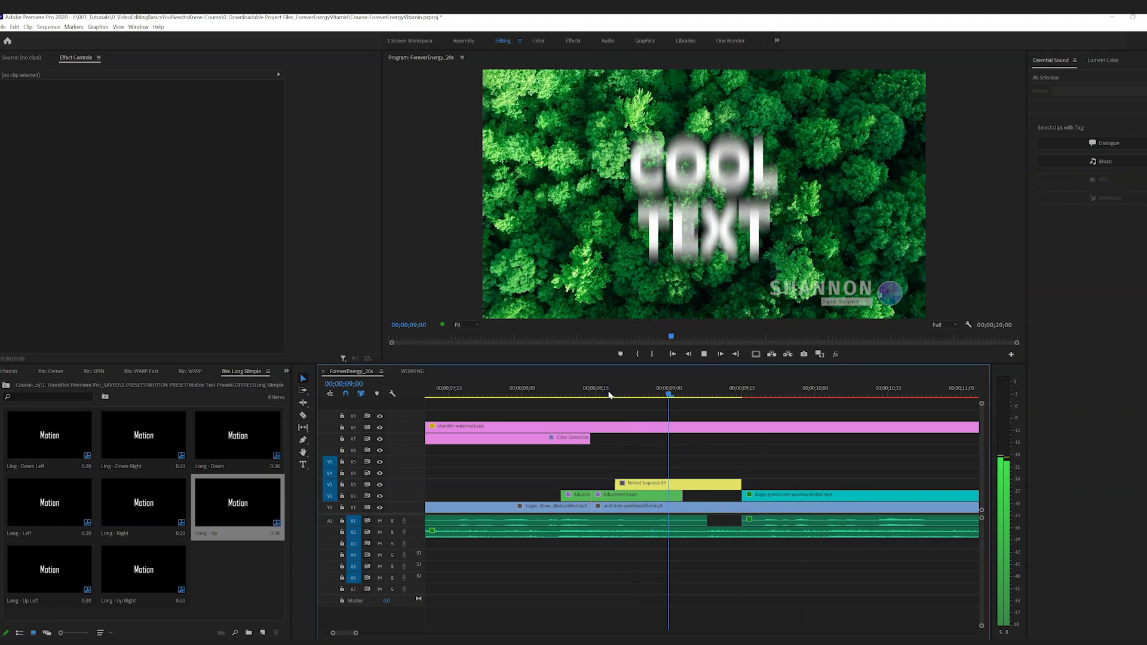
pyautogui.click(610, 391)
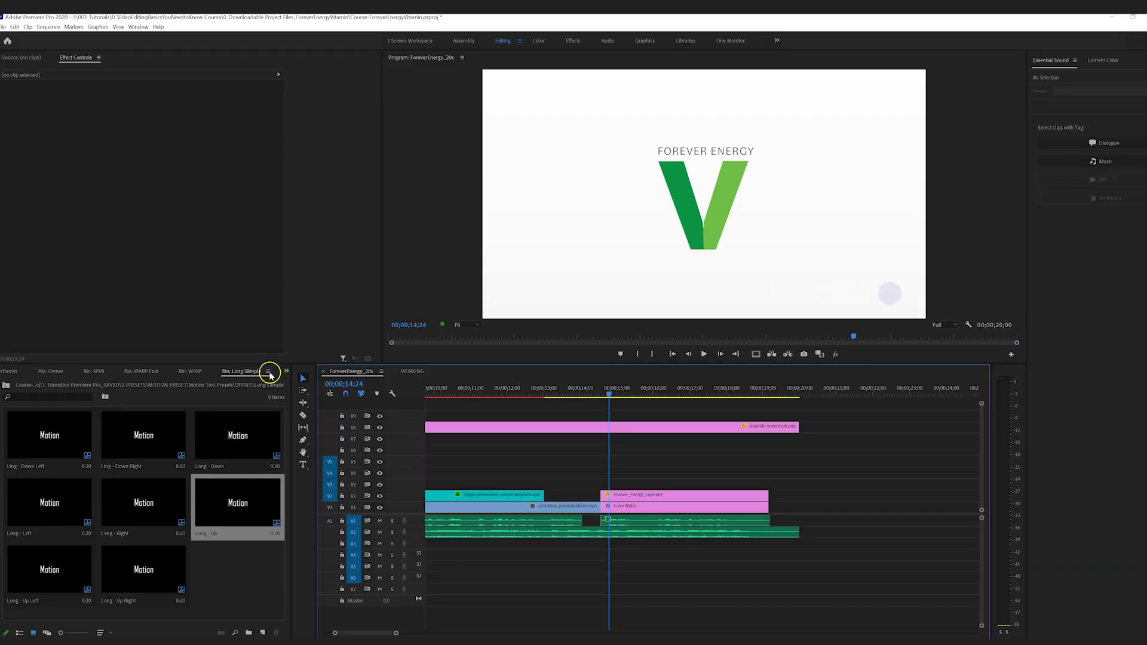
# Close the Long Slimple bin, return to the top-level project bin, and show the Effects panel
pyautogui.click(268, 372)
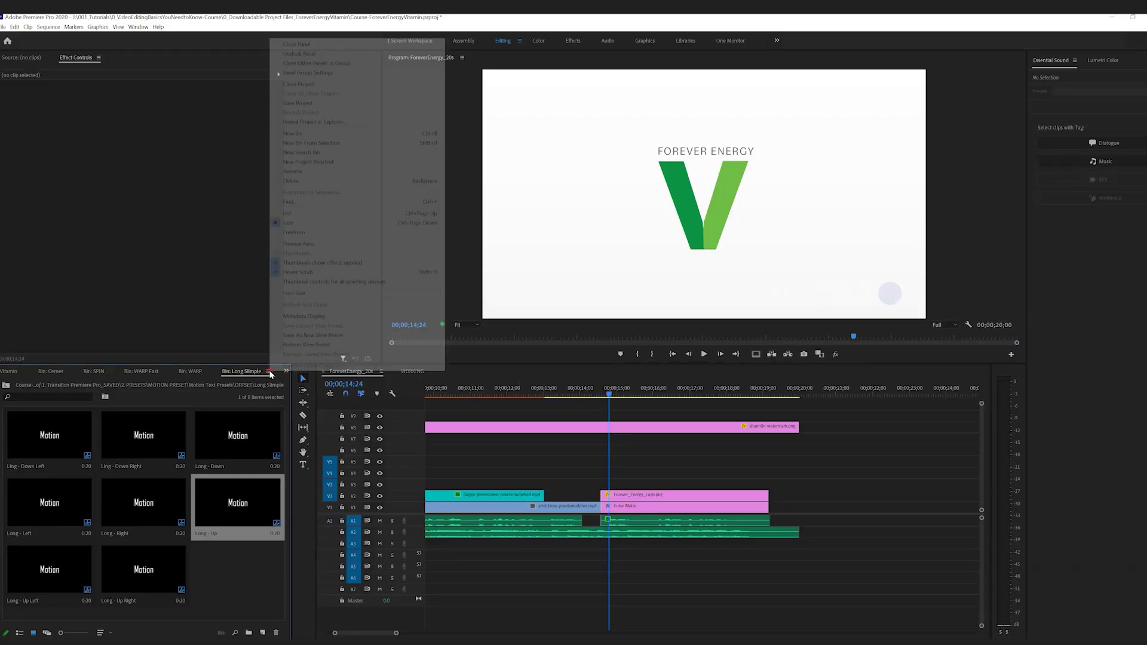
pyautogui.click(297, 44)
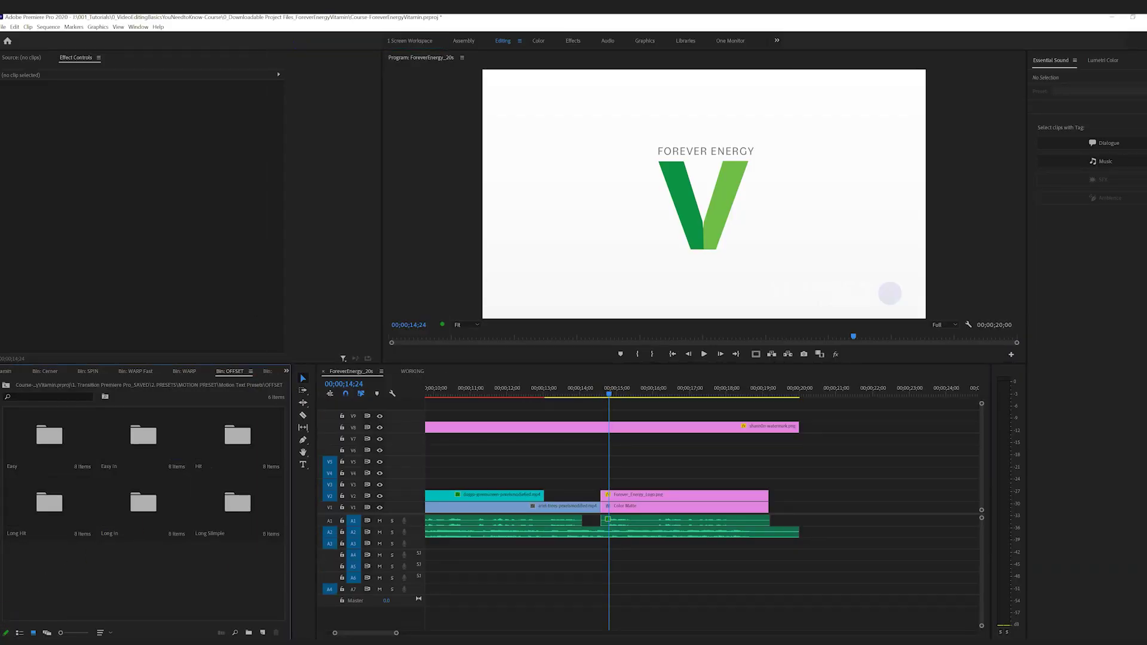
pyautogui.click(127, 575)
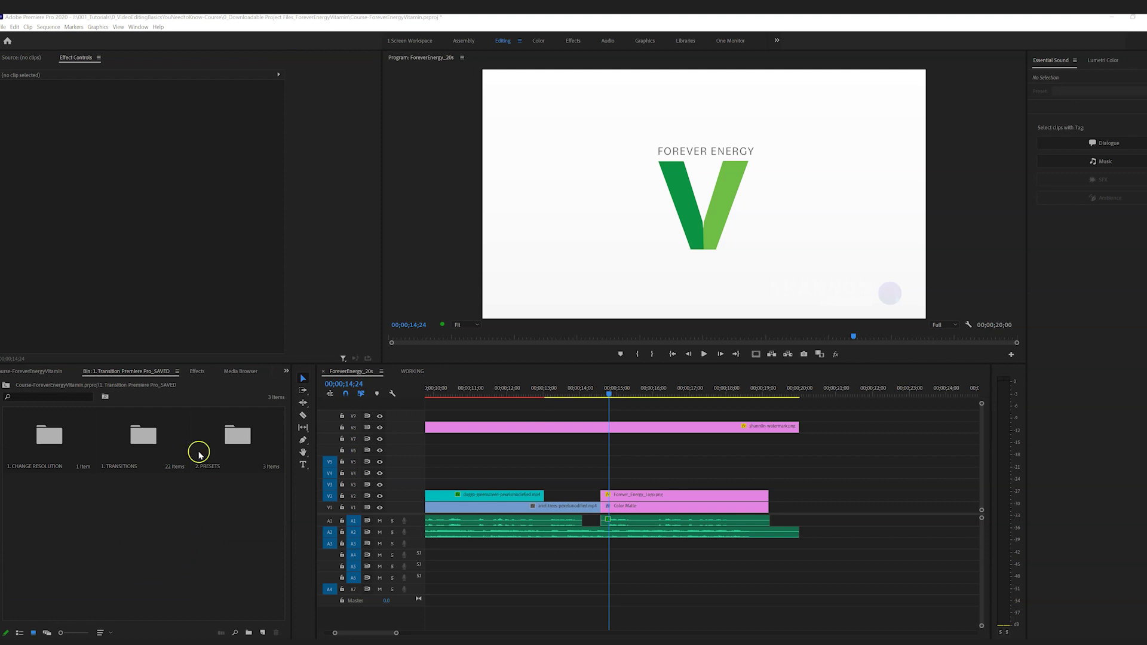
pyautogui.click(199, 372)
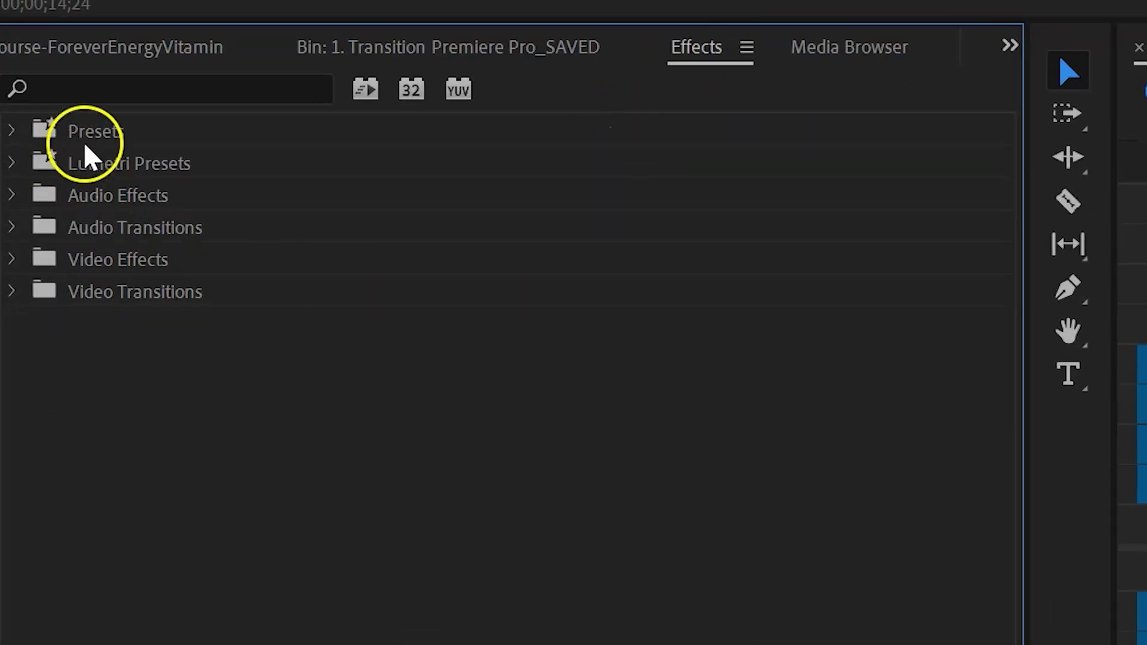
# Import Motion_Preset_prfpset.prfpset from 2700+ TRANSITIONS > Transition > Presets > Motion Presets > Project File into Presets
pyautogui.rightClick(93, 141)
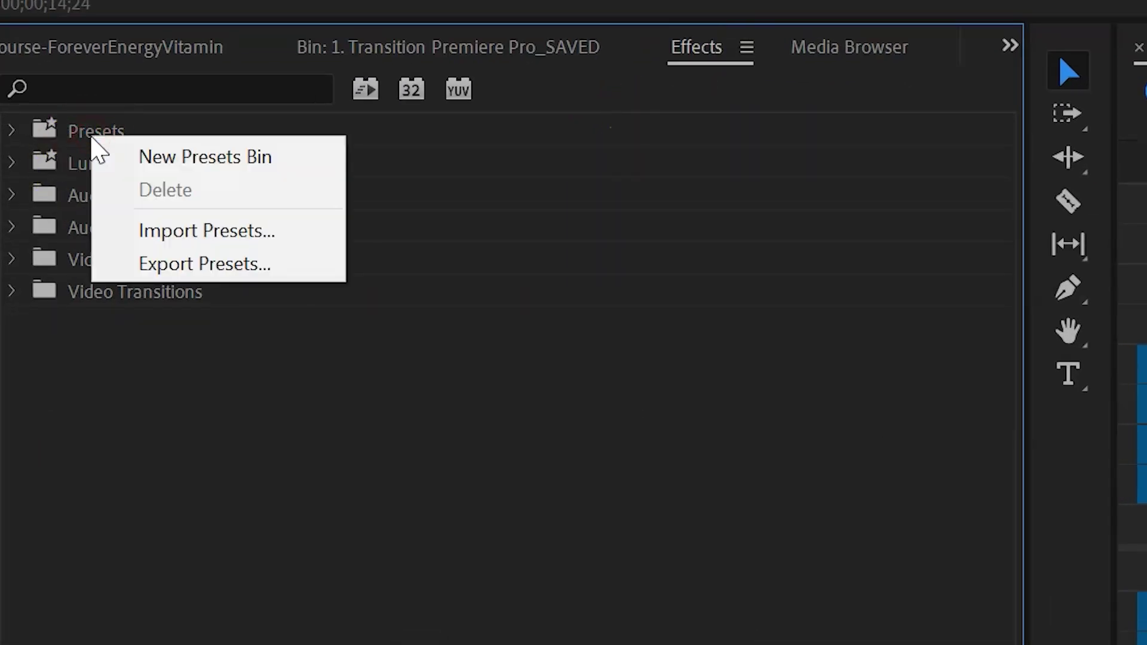
pyautogui.click(300, 232)
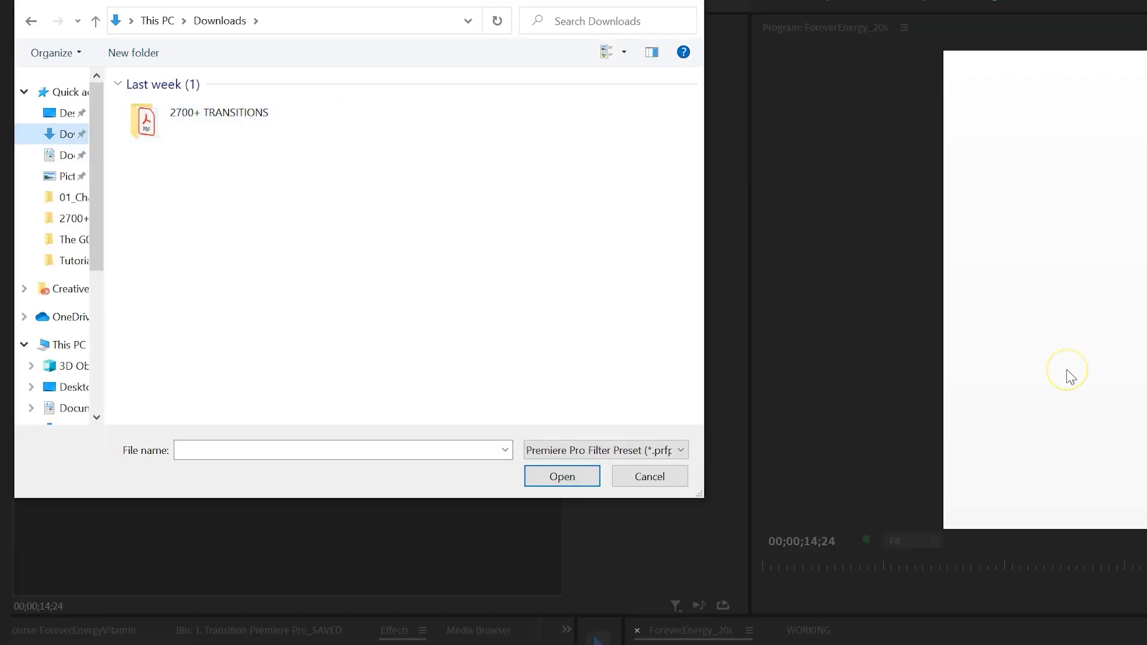
pyautogui.doubleClick(248, 118)
pyautogui.click(174, 161)
pyautogui.doubleClick(174, 161)
pyautogui.doubleClick(178, 144)
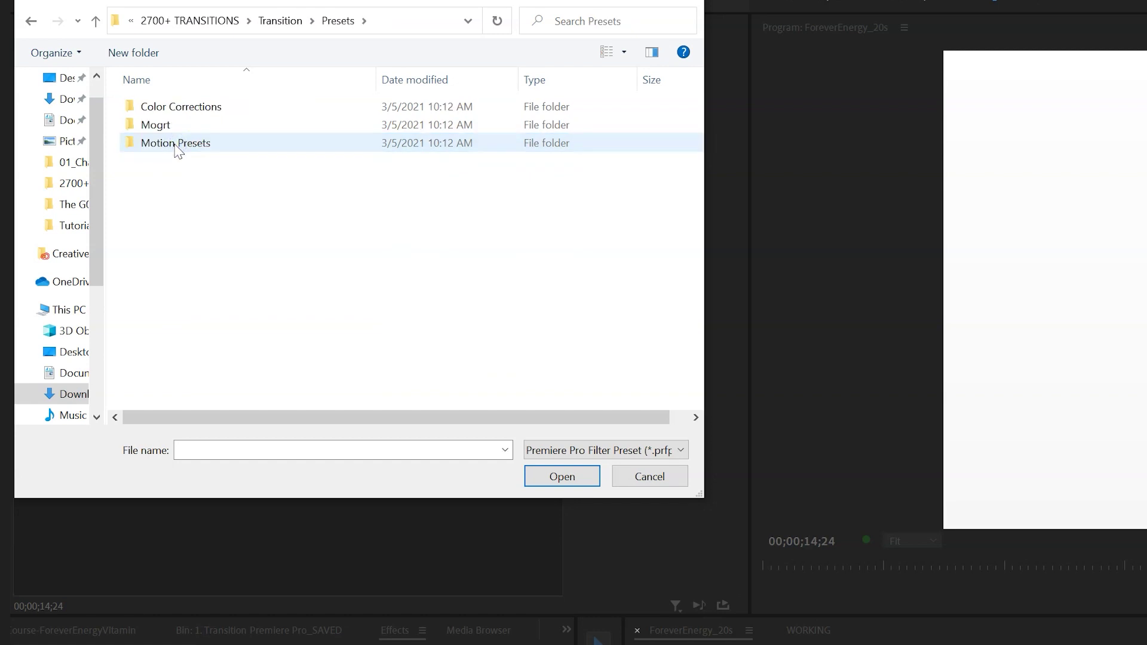
pyautogui.doubleClick(177, 144)
pyautogui.click(191, 107)
pyautogui.doubleClick(217, 111)
pyautogui.click(221, 108)
pyautogui.click(562, 476)
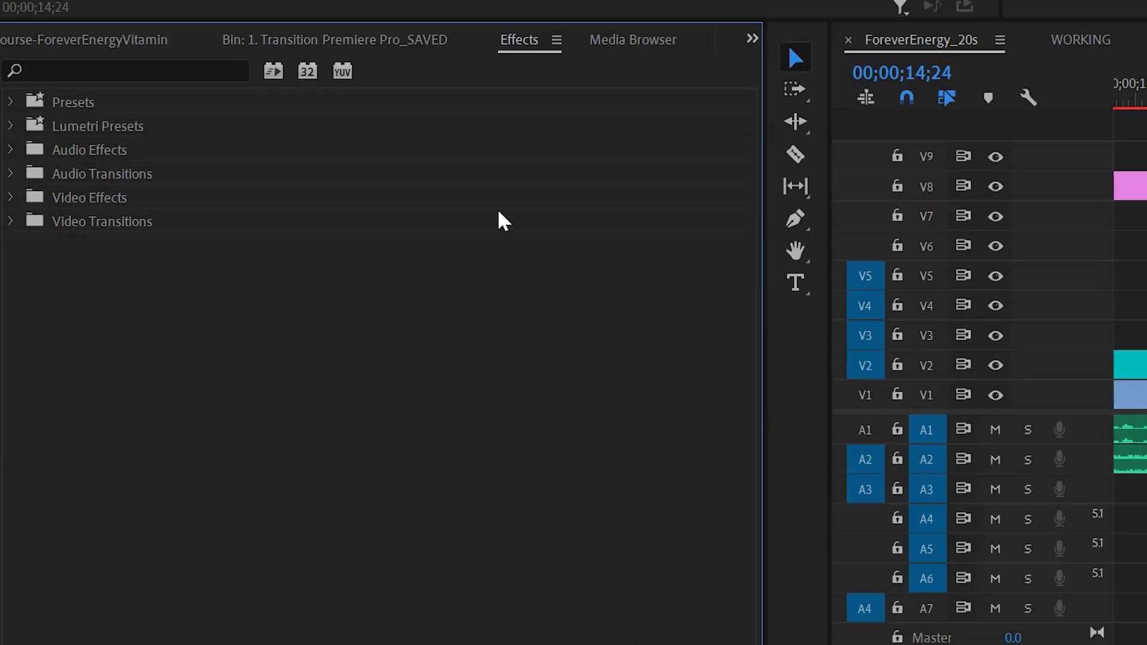
# Expand Presets > Motion Presets > IN and play back the Forever_Energy_Logo entrance animation
pyautogui.click(12, 103)
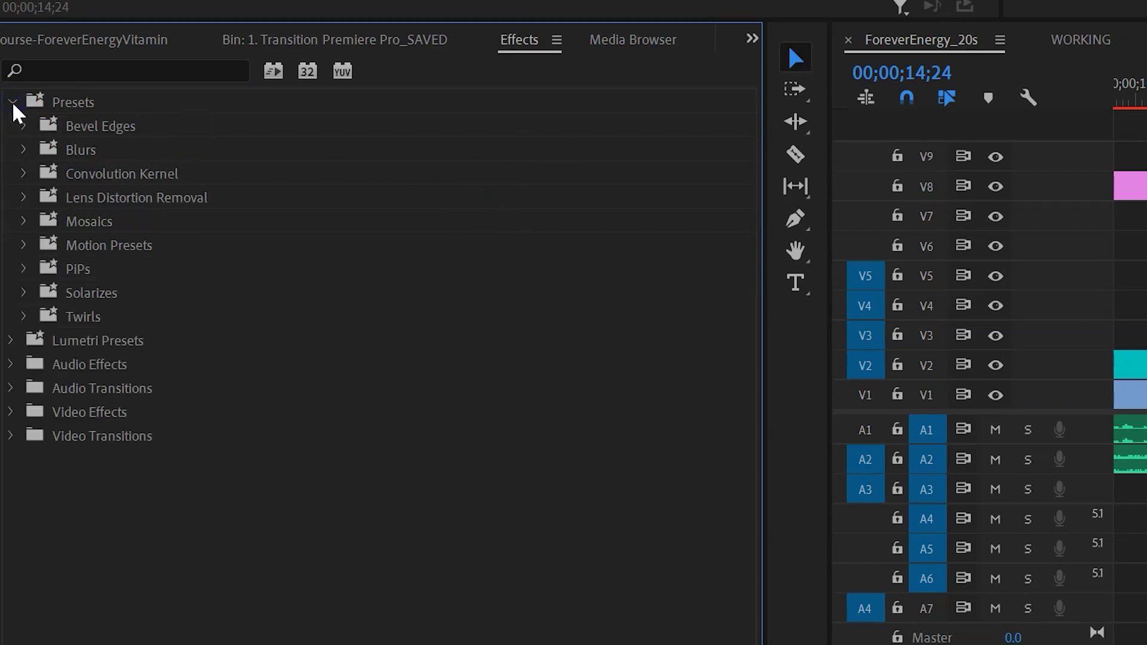
pyautogui.click(25, 246)
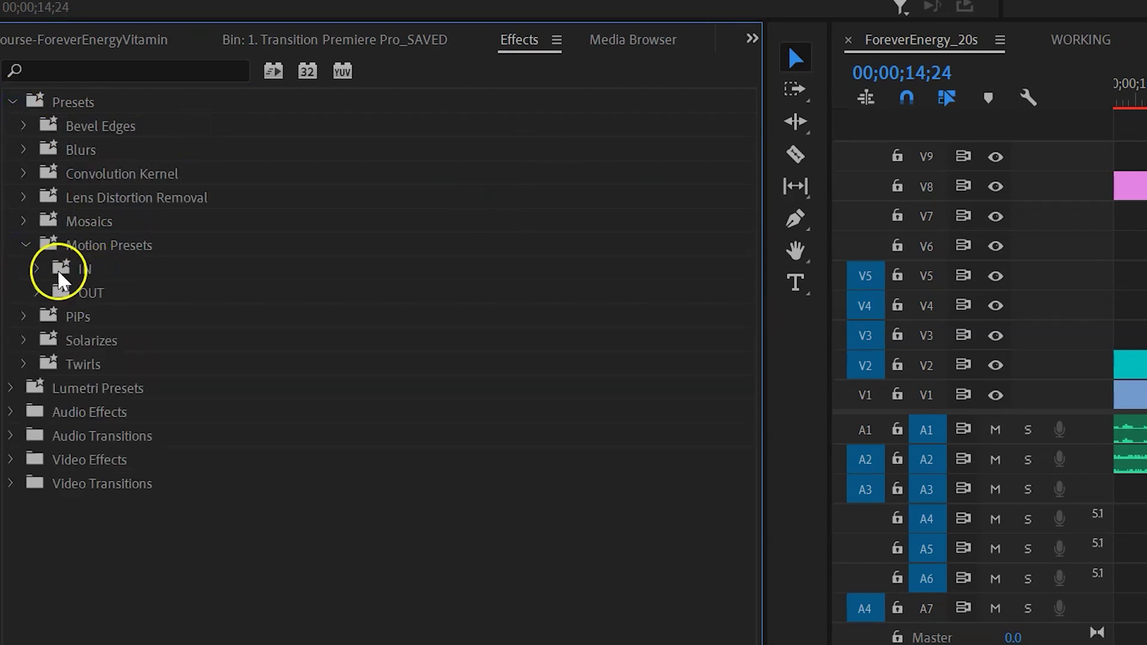
pyautogui.click(38, 270)
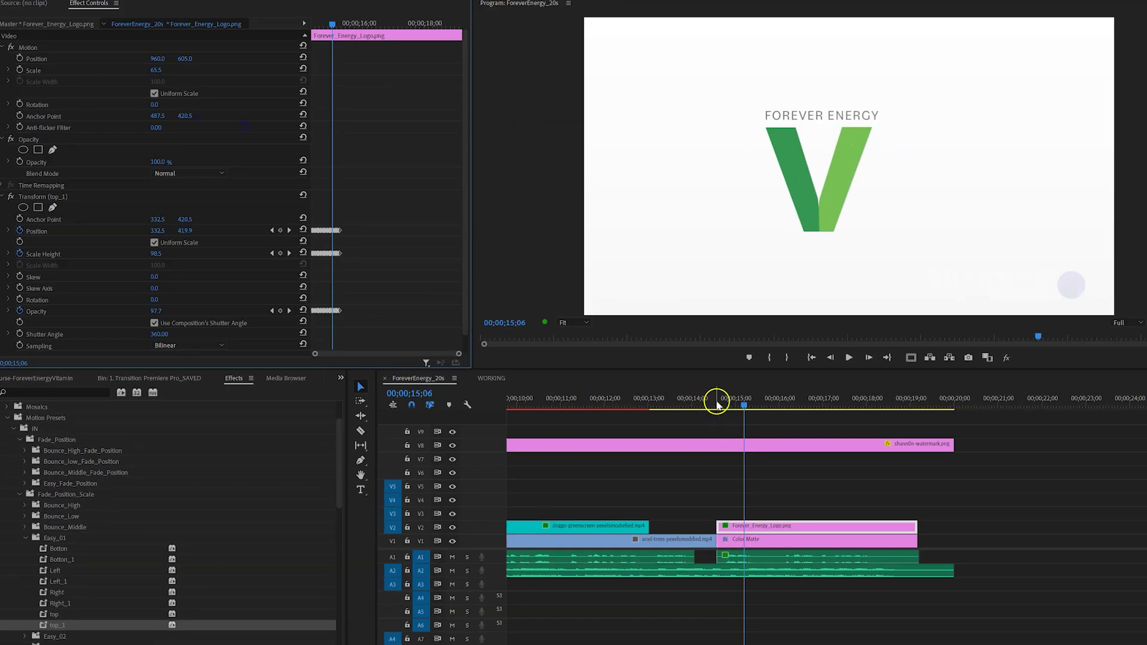
pyautogui.moveTo(717, 404); pyautogui.dragTo(721, 406)
pyautogui.press('Left')
pyautogui.press('Left')
pyautogui.press('Left')
pyautogui.press('Left')
pyautogui.scroll(-5, 143, 572)
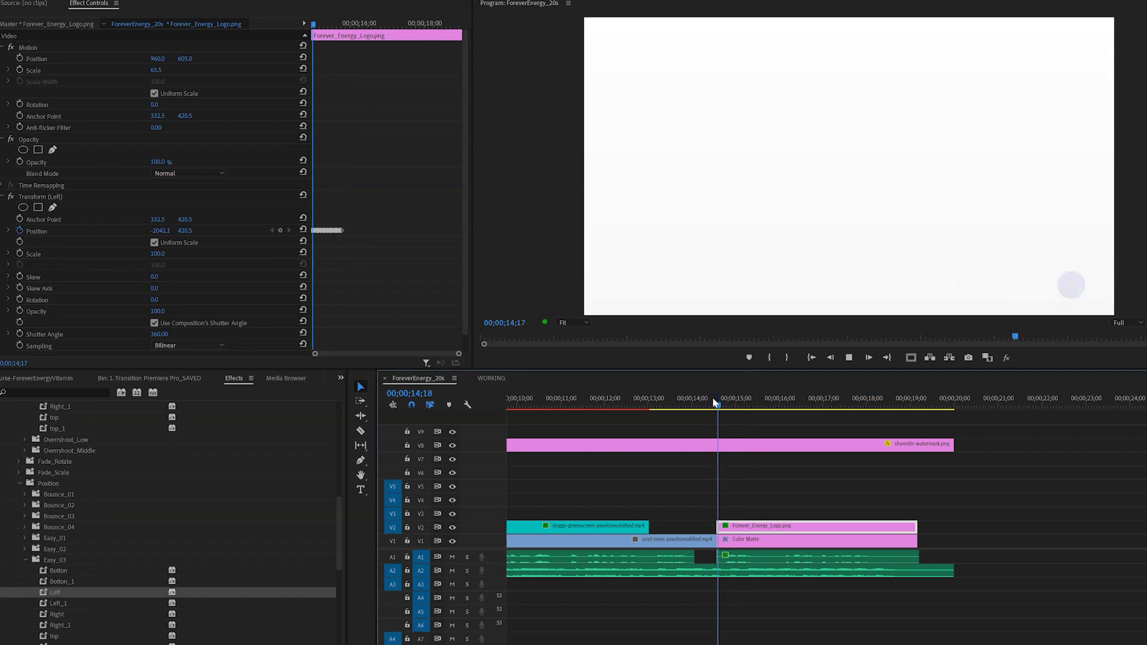
pyautogui.press('space')
pyautogui.click(715, 404)
pyautogui.press('space')
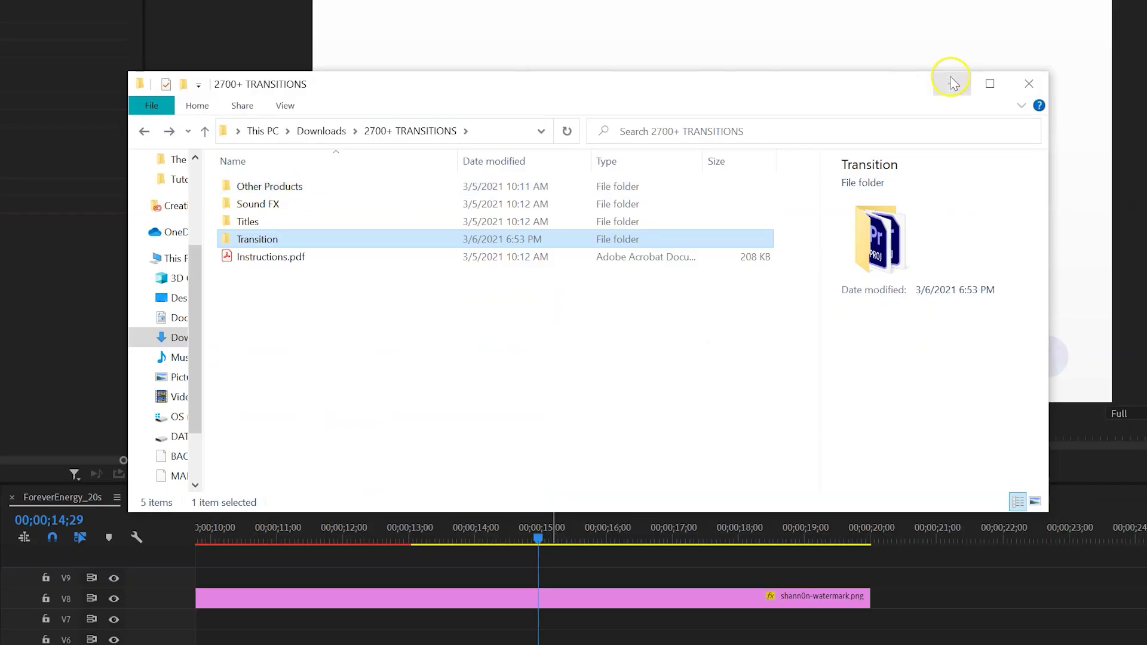
# Open the pack's Sound FX folder in File Explorer and scroll through its WAV files
pyautogui.click(952, 83)
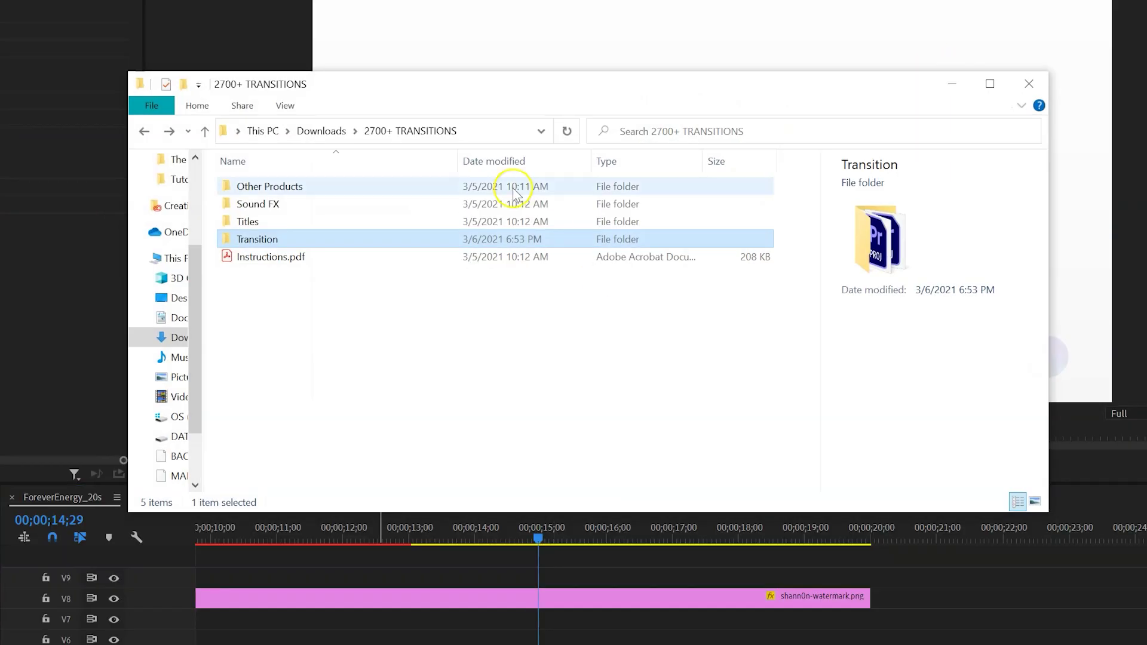
pyautogui.doubleClick(289, 206)
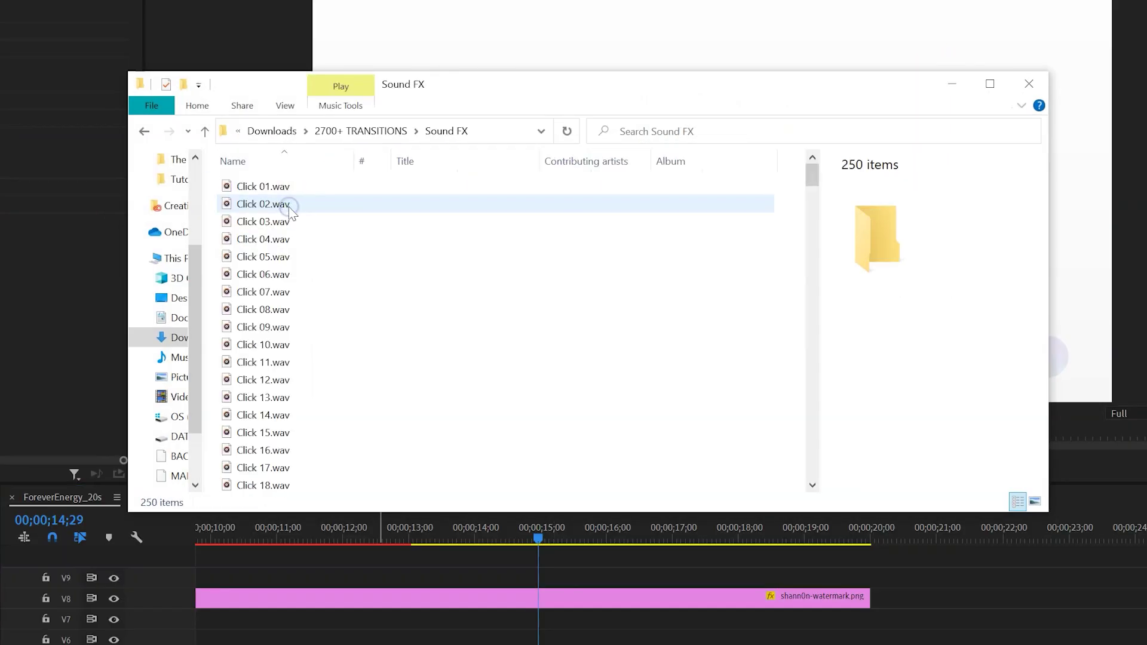
pyautogui.scroll(-5, 302, 334)
pyautogui.scroll(-13, 302, 332)
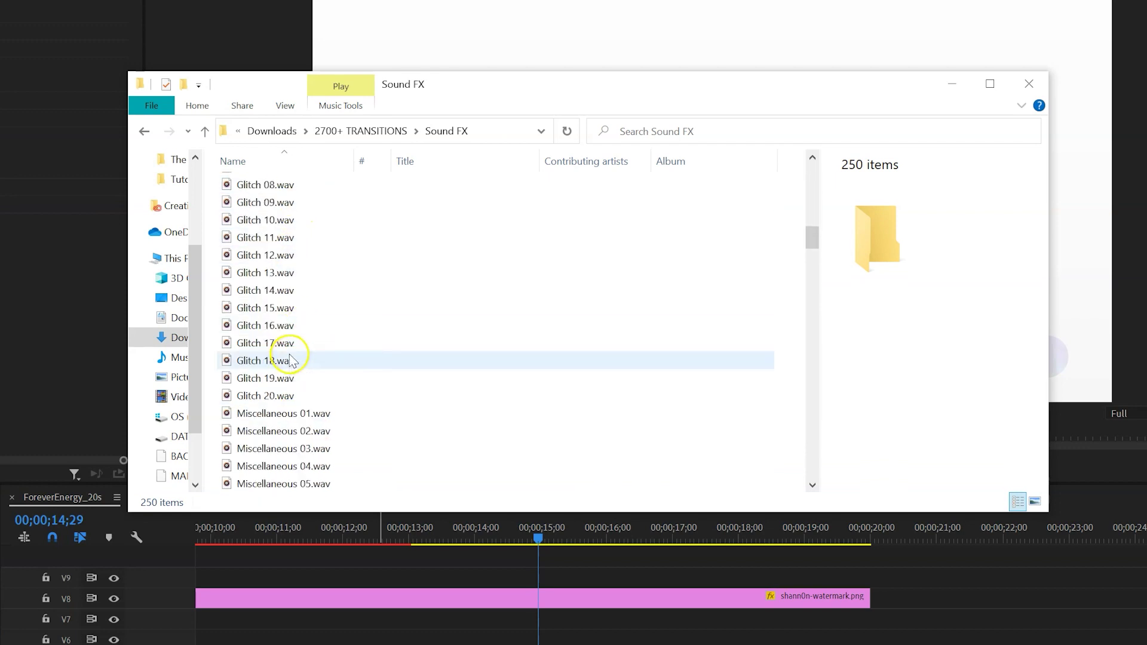